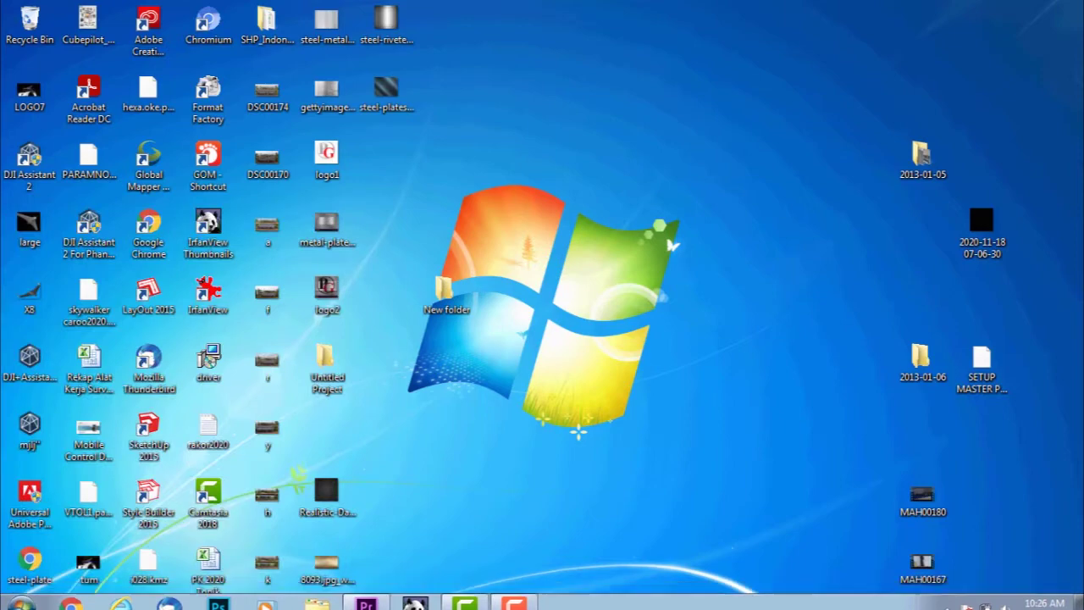
{"action": "right_click", "coordinate": [491, 85]}
{"action": "left_click", "coordinate": [585, 130]}
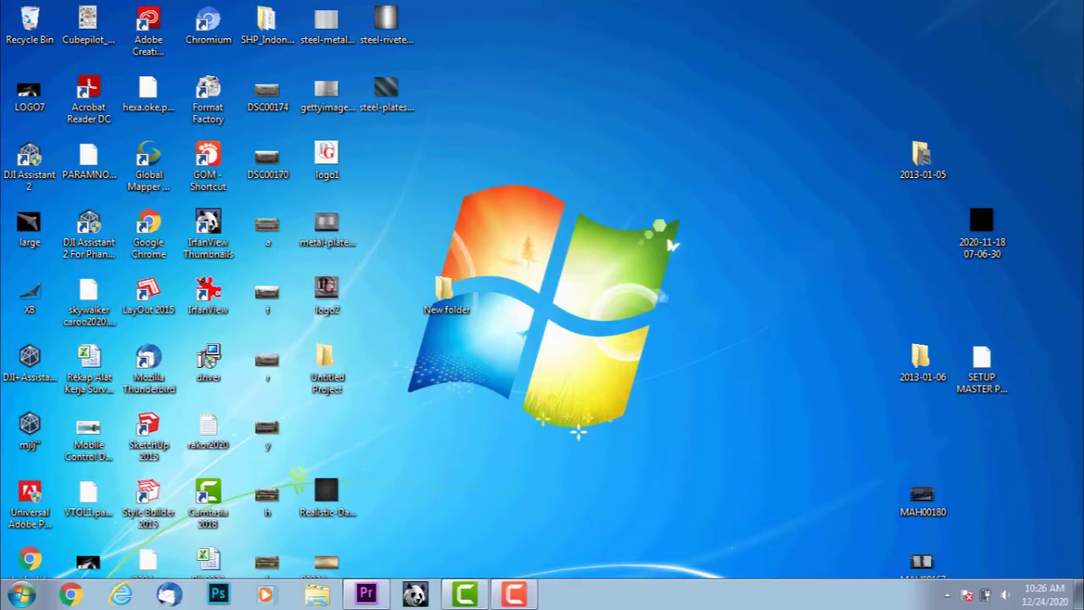
{"action": "left_click", "coordinate": [22, 593]}
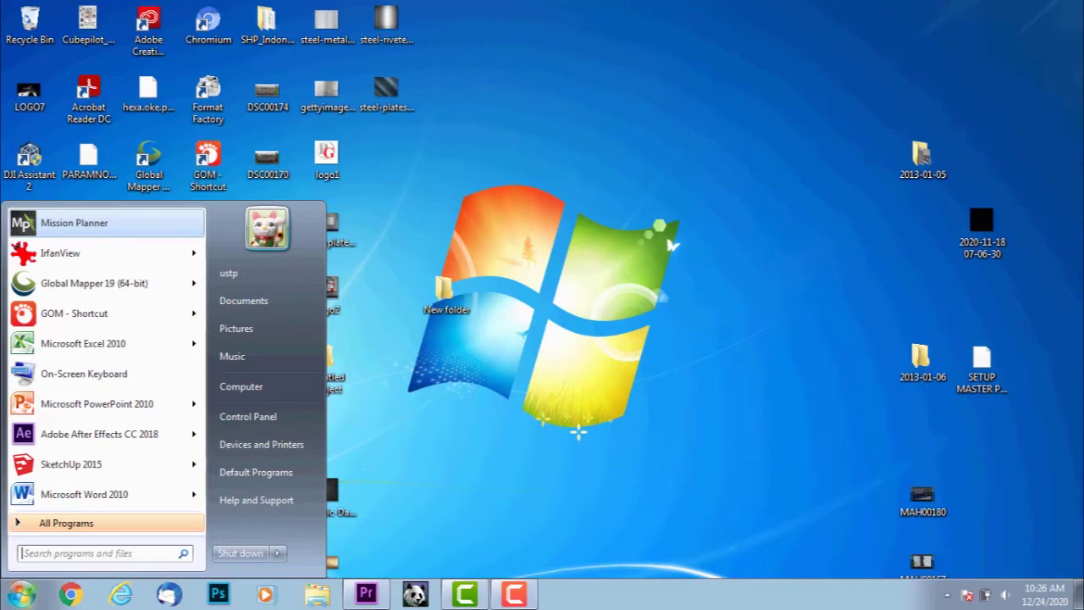
{"action": "key", "text": "Escape"}
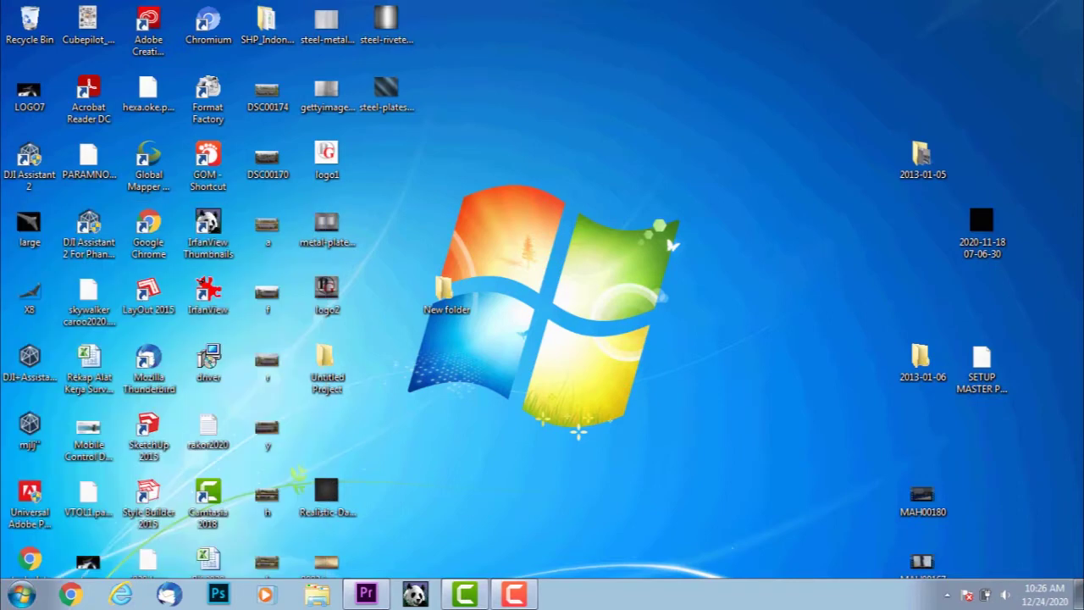
{"action": "right_click", "coordinate": [581, 71]}
{"action": "left_click", "coordinate": [623, 115]}
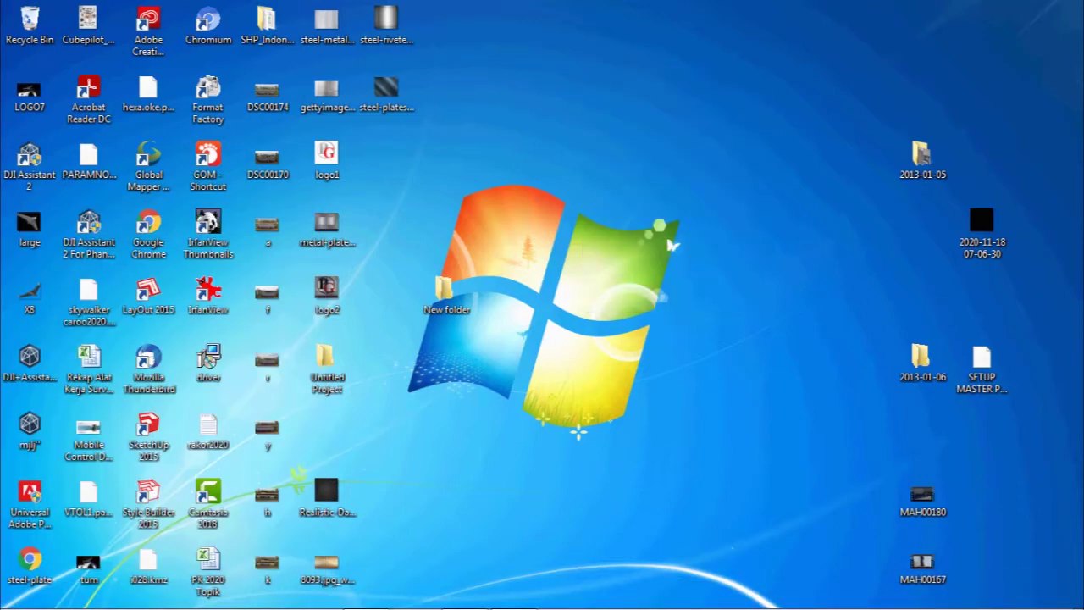
{"action": "right_click", "coordinate": [610, 106]}
{"action": "left_click", "coordinate": [630, 150]}
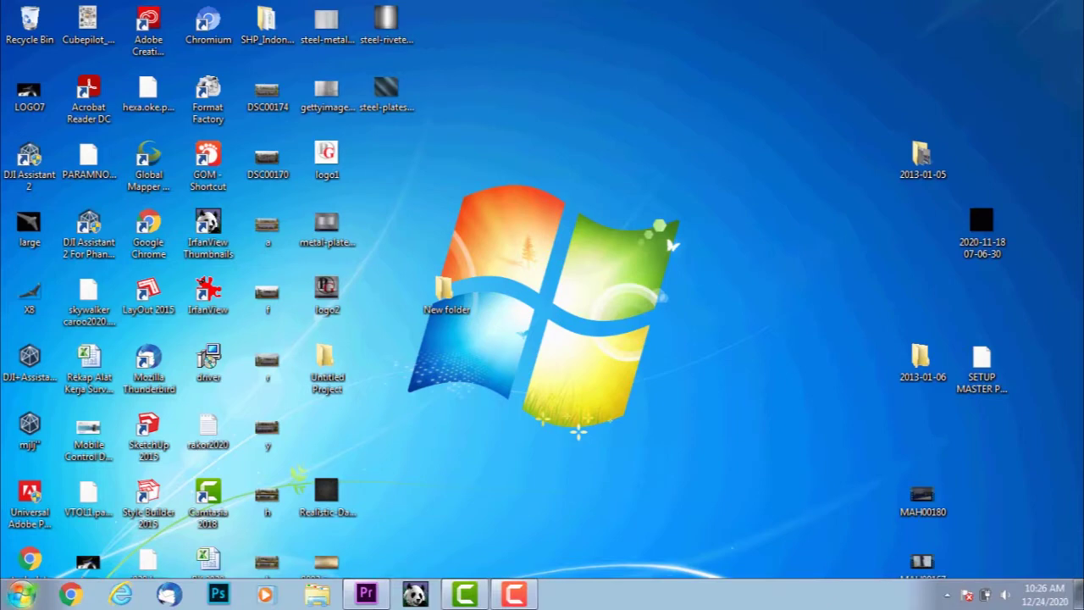
- Launch Mission Planner and open its flight planning screen
{"action": "left_click", "coordinate": [21, 592]}
{"action": "left_click", "coordinate": [59, 218]}
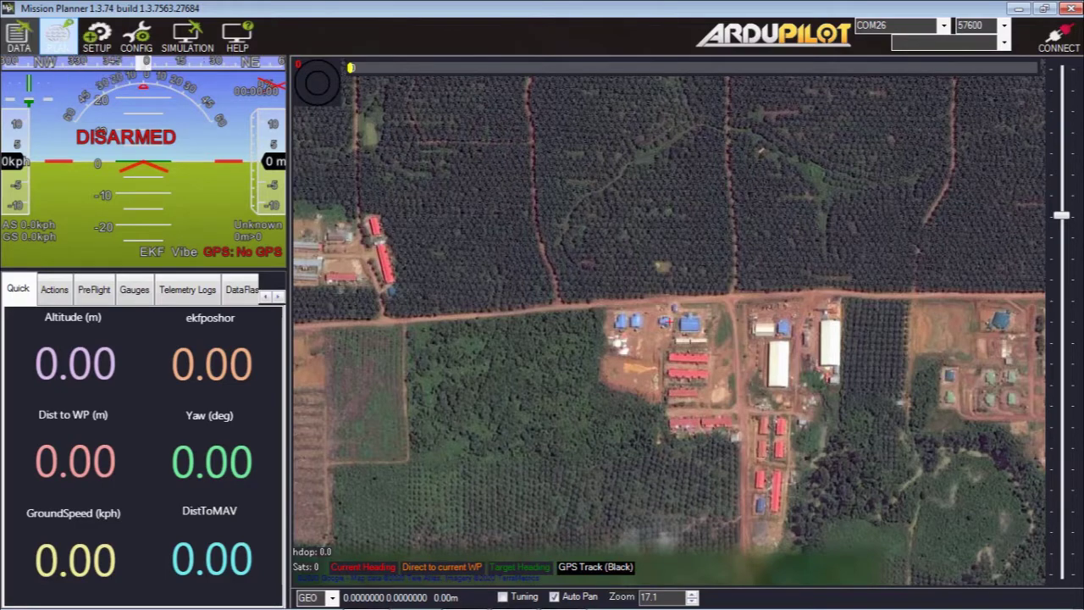
{"action": "left_click", "coordinate": [57, 38]}
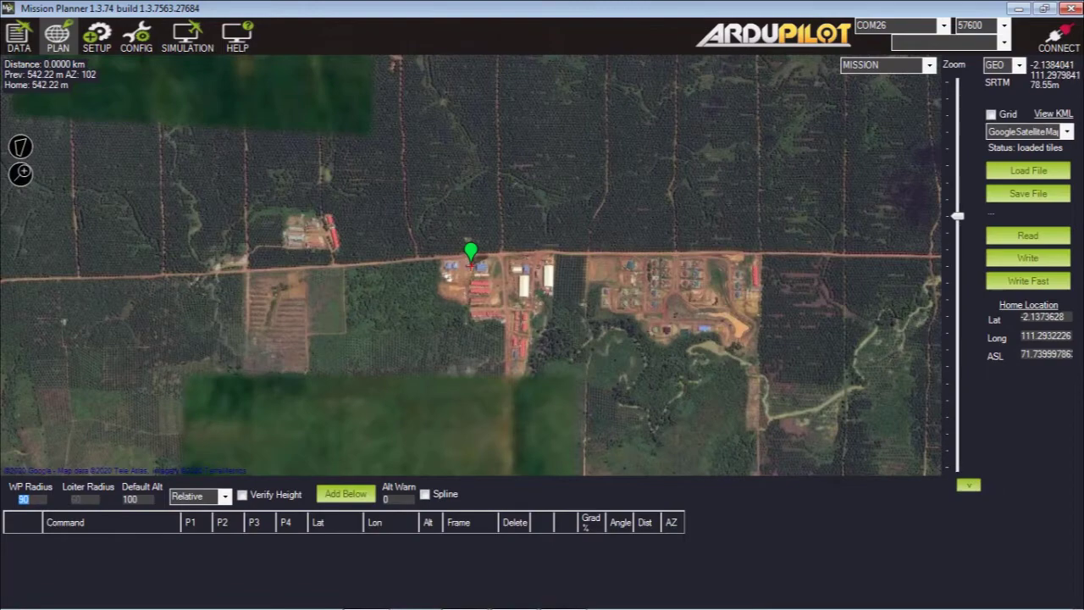
- Examine the satellite map around the home marker for the area to survey
{"action": "scroll", "coordinate": [471, 254], "scroll_direction": "down", "scroll_amount": 4}
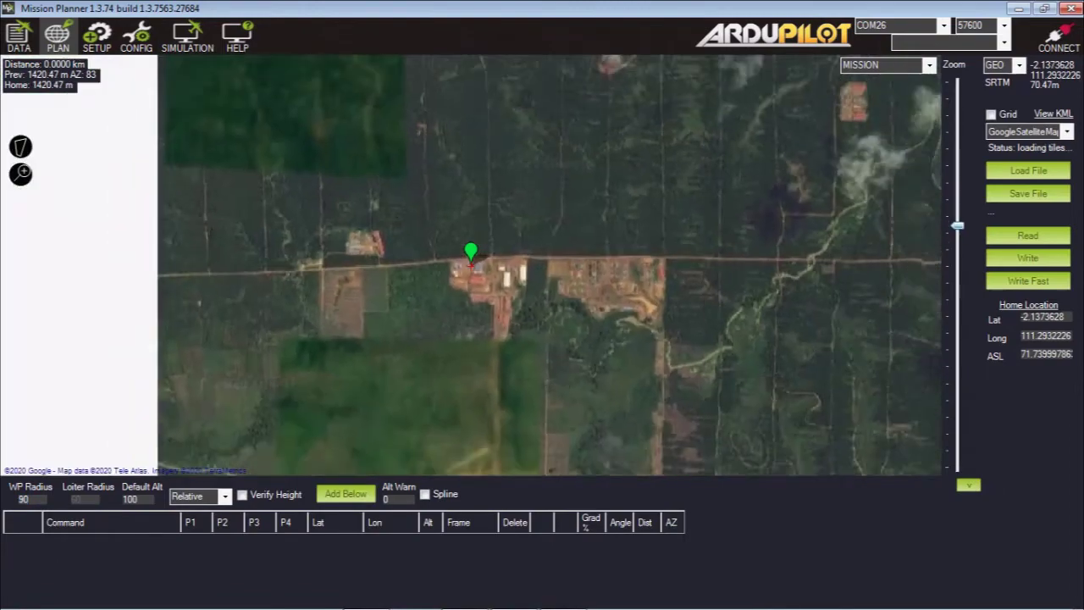
{"action": "scroll", "coordinate": [470, 254], "scroll_direction": "down", "scroll_amount": 3}
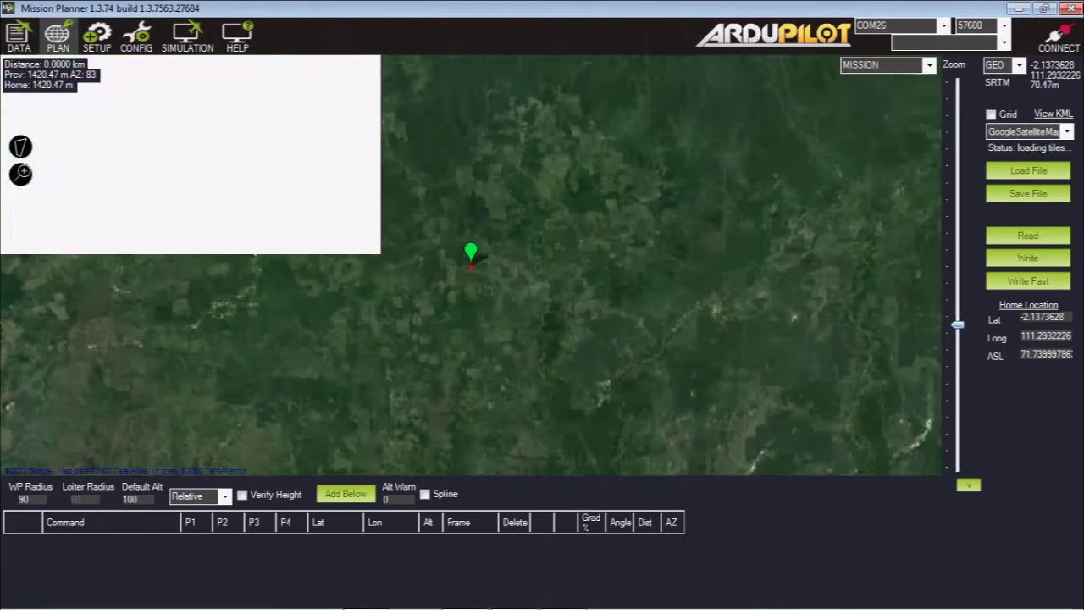
{"action": "scroll", "coordinate": [471, 254], "scroll_direction": "up", "scroll_amount": 4}
{"action": "scroll", "coordinate": [477, 256], "scroll_direction": "up", "scroll_amount": 3}
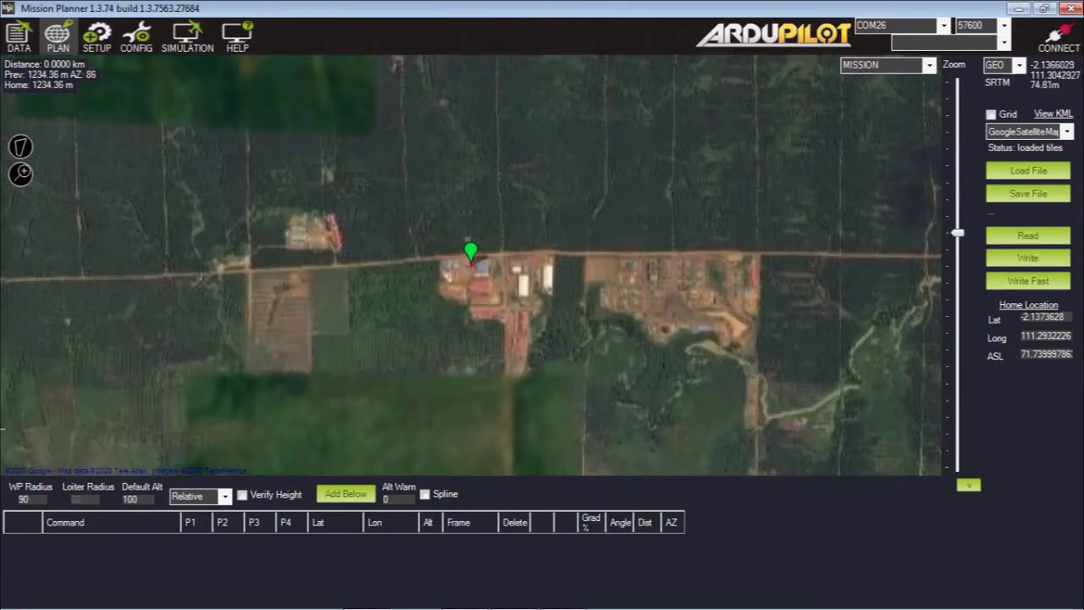
{"action": "left_click_drag", "start_coordinate": [706, 274], "coordinate": [728, 201]}
{"action": "right_click", "coordinate": [728, 201]}
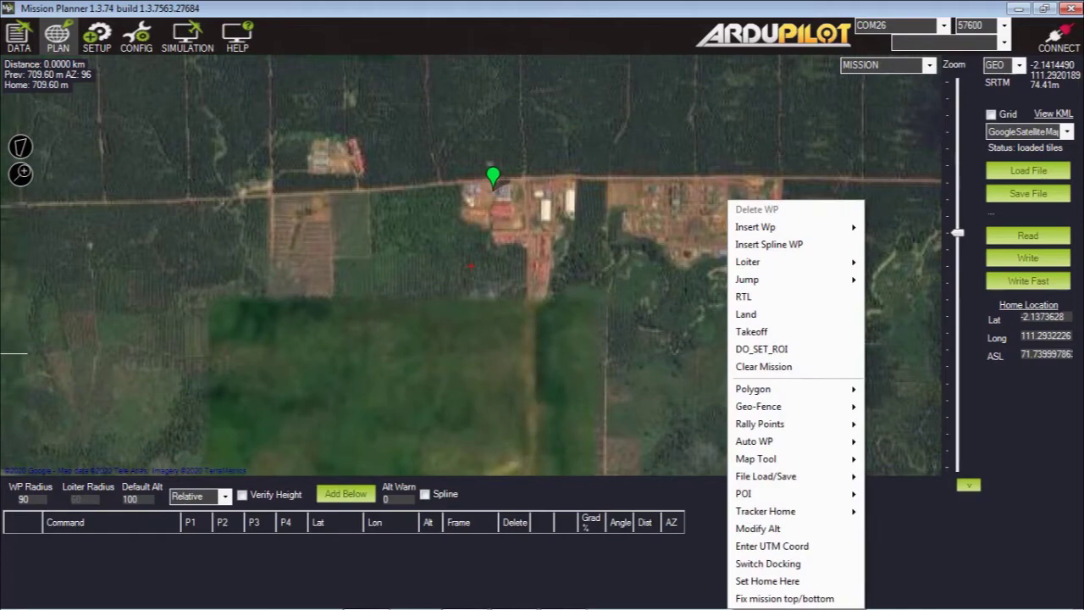
{"action": "left_click_drag", "start_coordinate": [542, 221], "coordinate": [536, 251]}
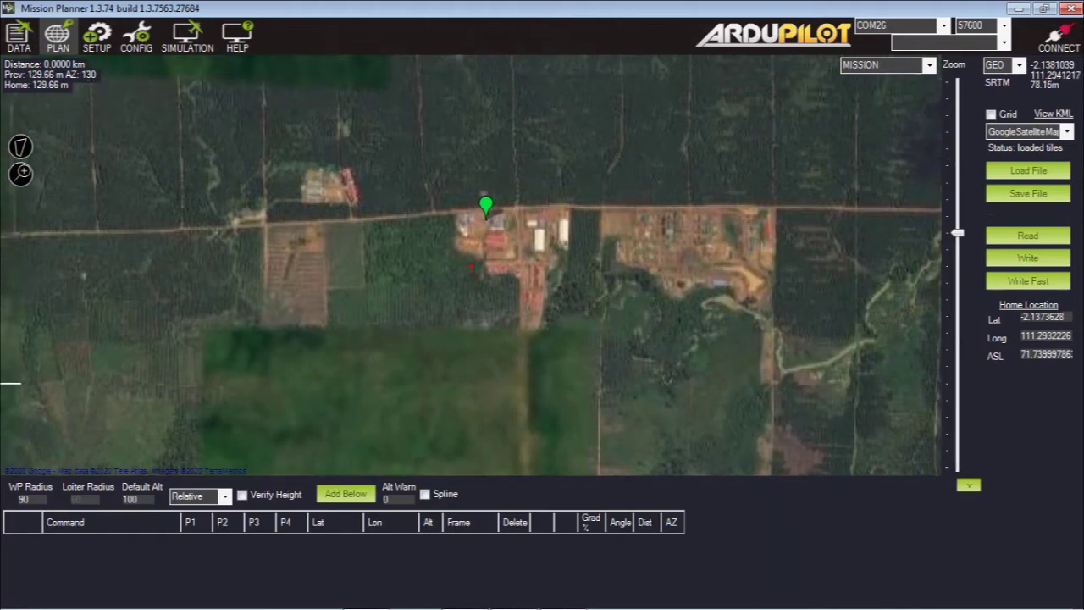
{"action": "left_click_drag", "start_coordinate": [380, 225], "coordinate": [389, 196]}
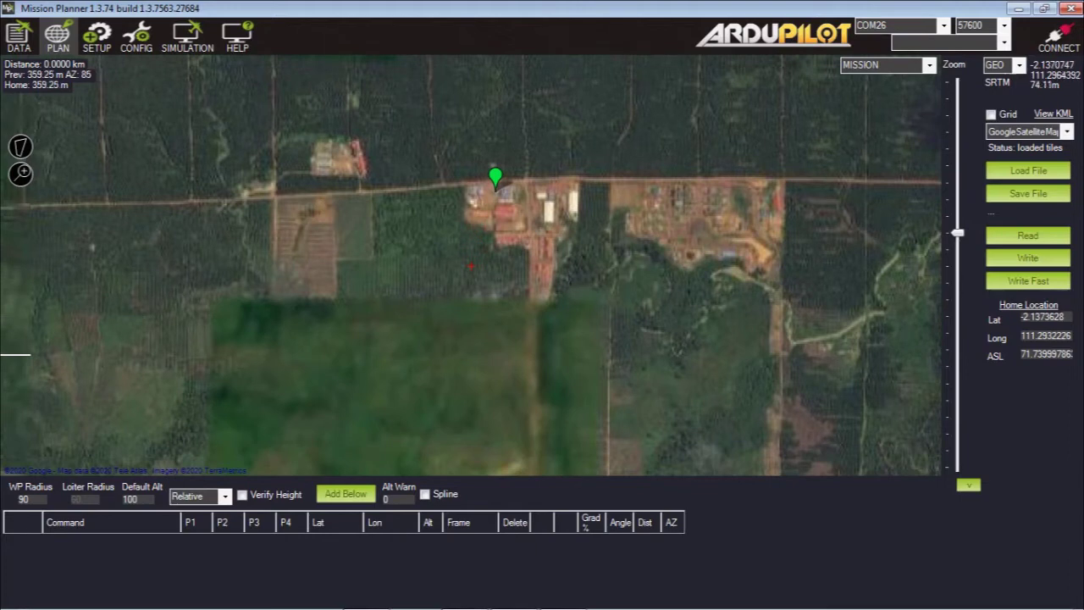
{"action": "left_click_drag", "start_coordinate": [398, 203], "coordinate": [415, 208]}
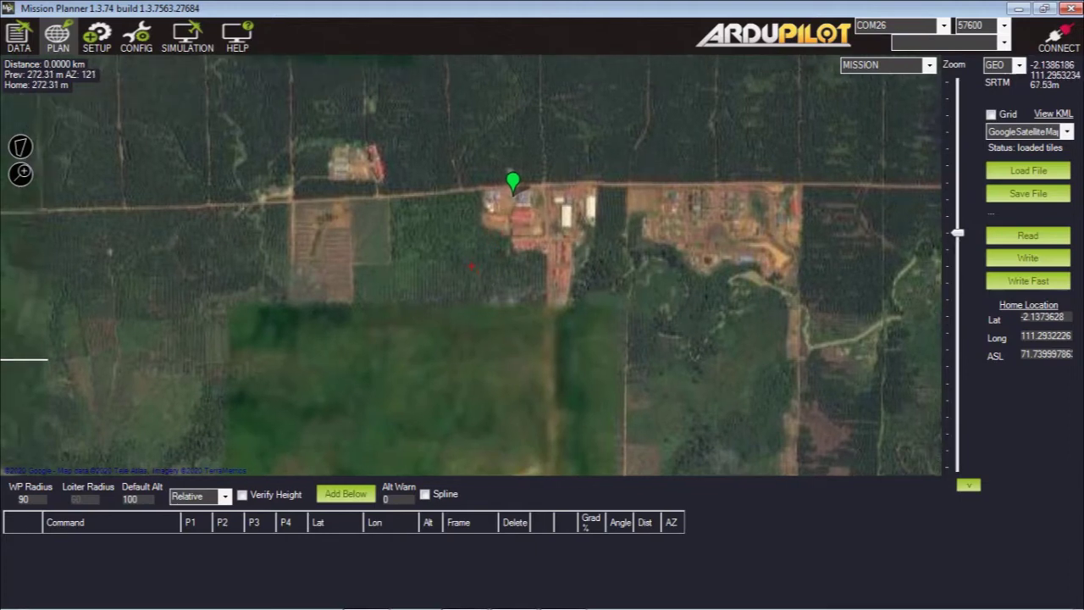
- Draw a four-corner polygon south of the main road, from the junction west of the home marker to the road just east of it
{"action": "left_click_drag", "start_coordinate": [298, 153], "coordinate": [298, 125]}
{"action": "right_click", "coordinate": [298, 125]}
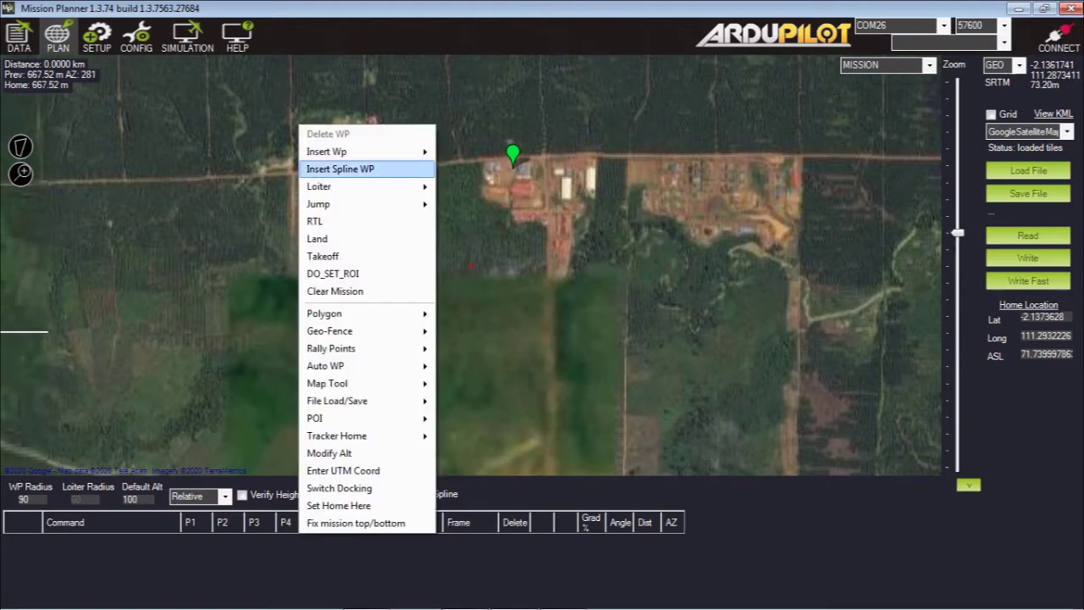
{"action": "mouse_move", "coordinate": [355, 313]}
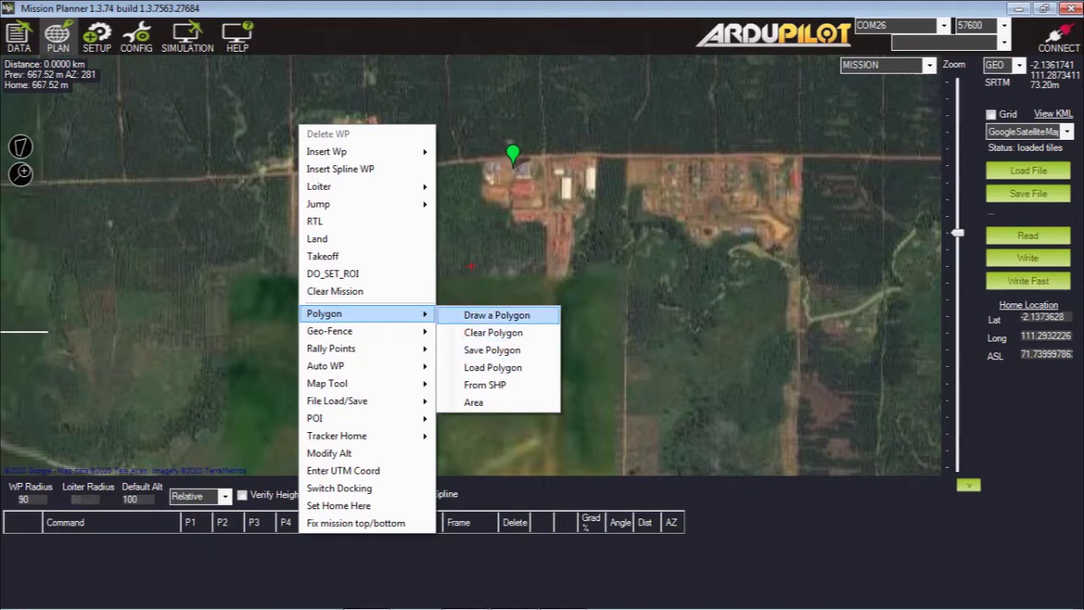
{"action": "left_click", "coordinate": [496, 315]}
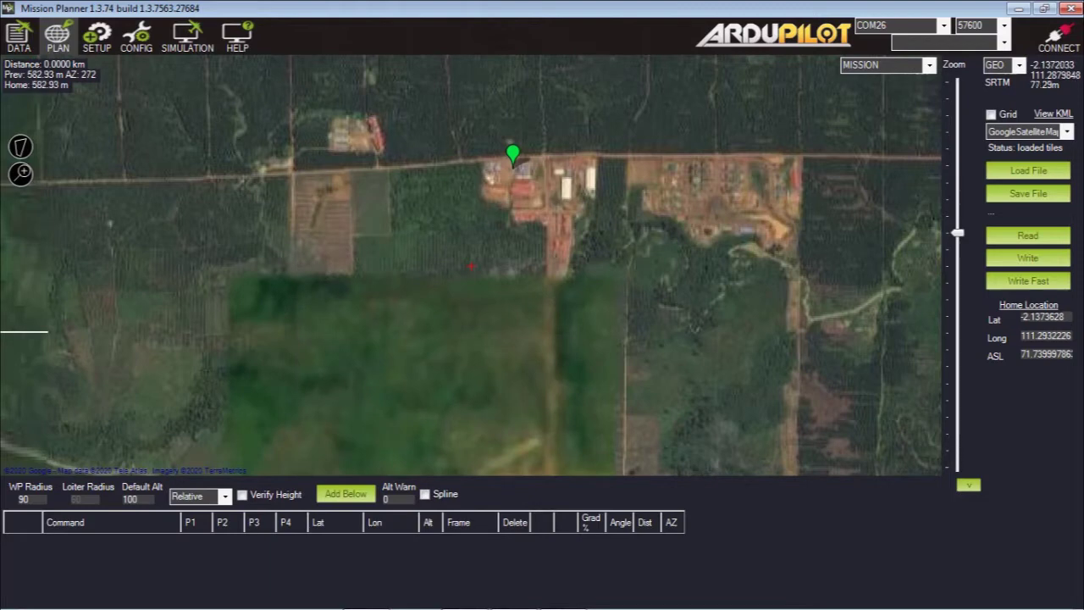
{"action": "left_click", "coordinate": [291, 165]}
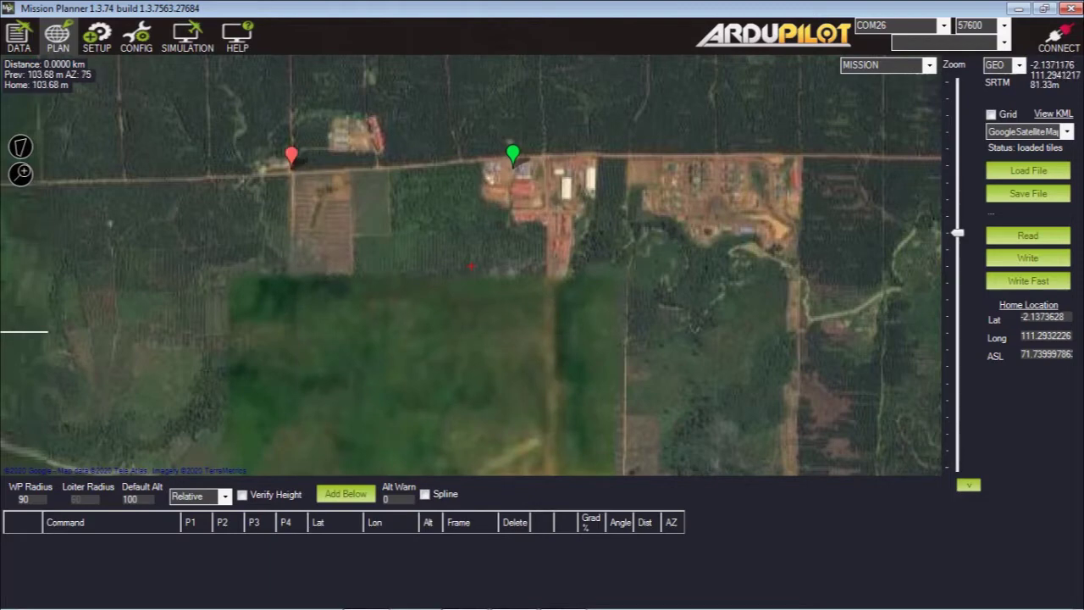
{"action": "left_click", "coordinate": [545, 155]}
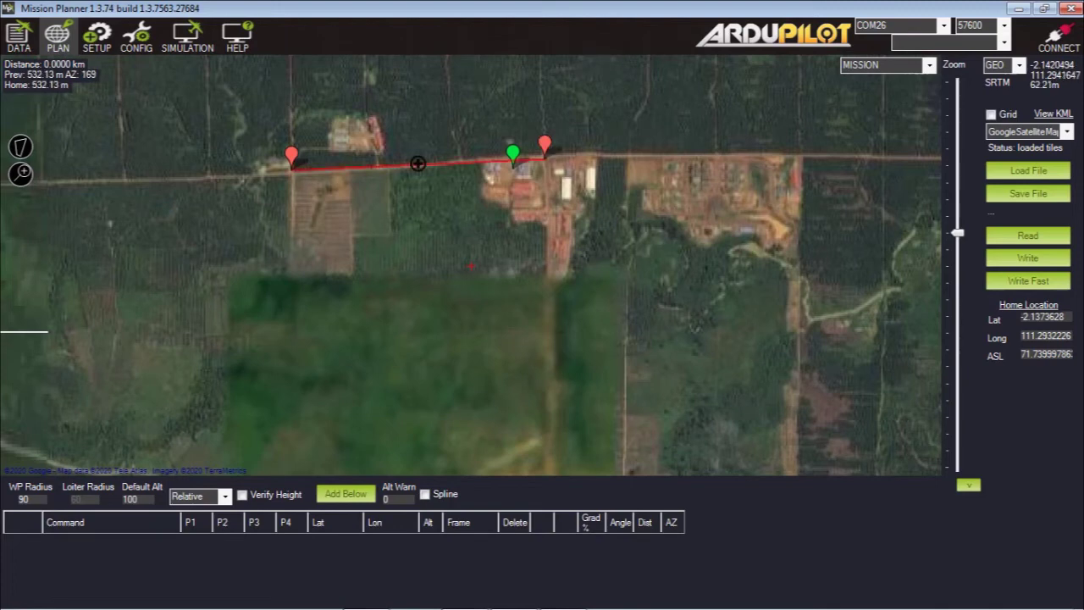
{"action": "left_click", "coordinate": [547, 336]}
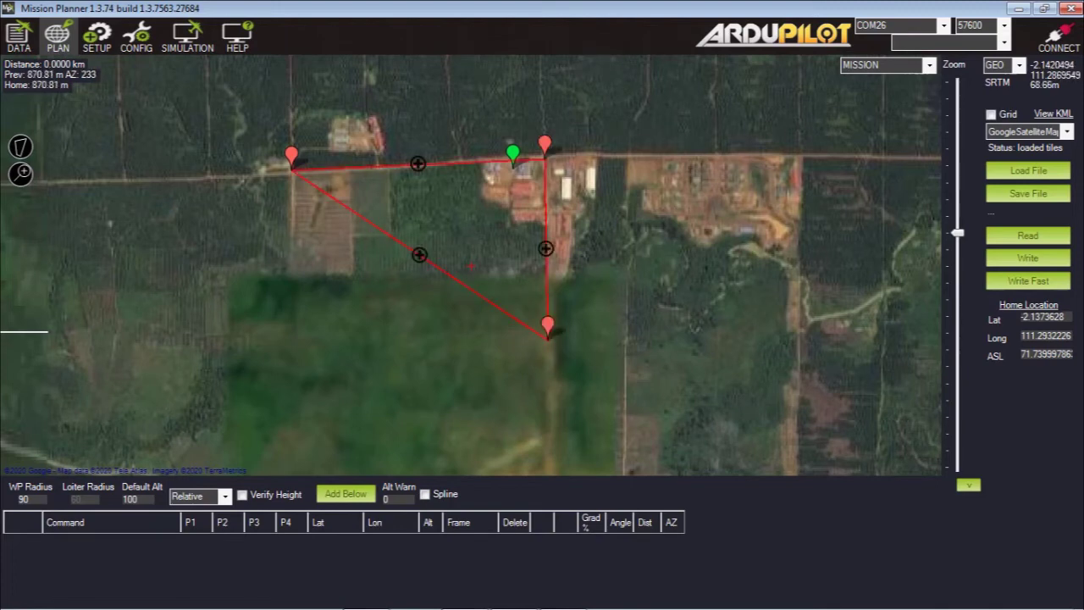
{"action": "left_click", "coordinate": [285, 337]}
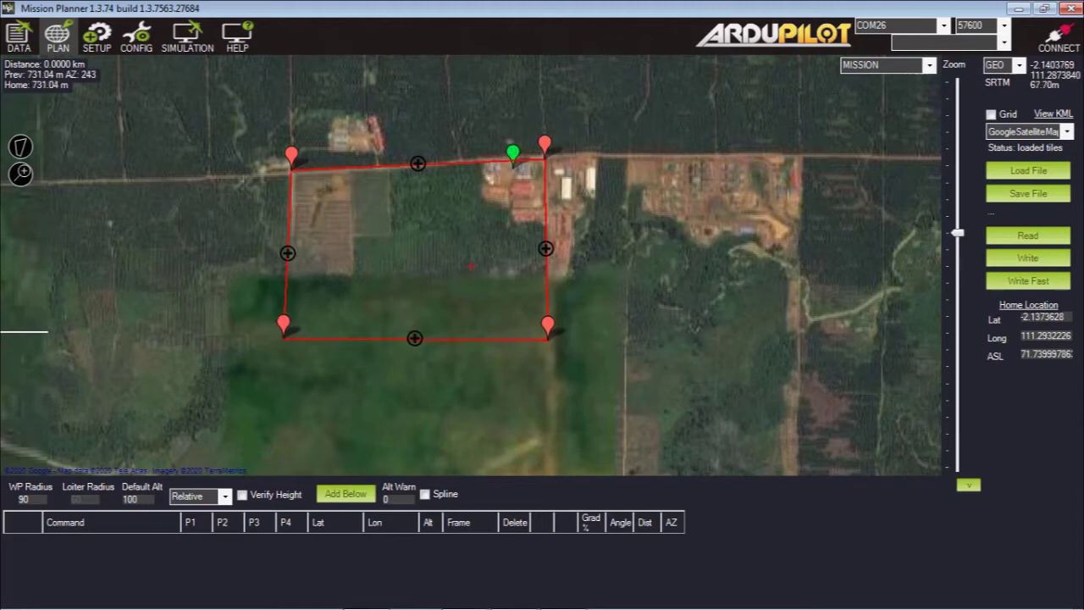
- Adjust the four polygon corners to form a near-rectangle, moving the northwest corner slightly north of the road
{"action": "mouse_move", "coordinate": [292, 166]}
{"action": "left_mouse_down"}
{"action": "mouse_move", "coordinate": [291, 145]}
{"action": "mouse_move", "coordinate": [288, 154]}
{"action": "left_mouse_up"}
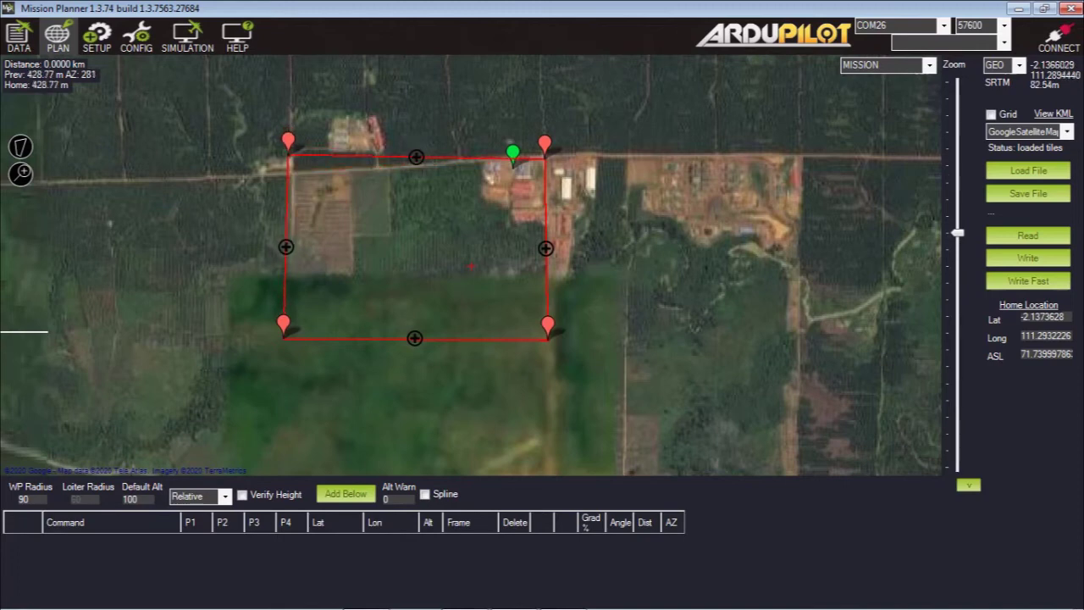
{"action": "left_click_drag", "start_coordinate": [541, 145], "coordinate": [535, 139]}
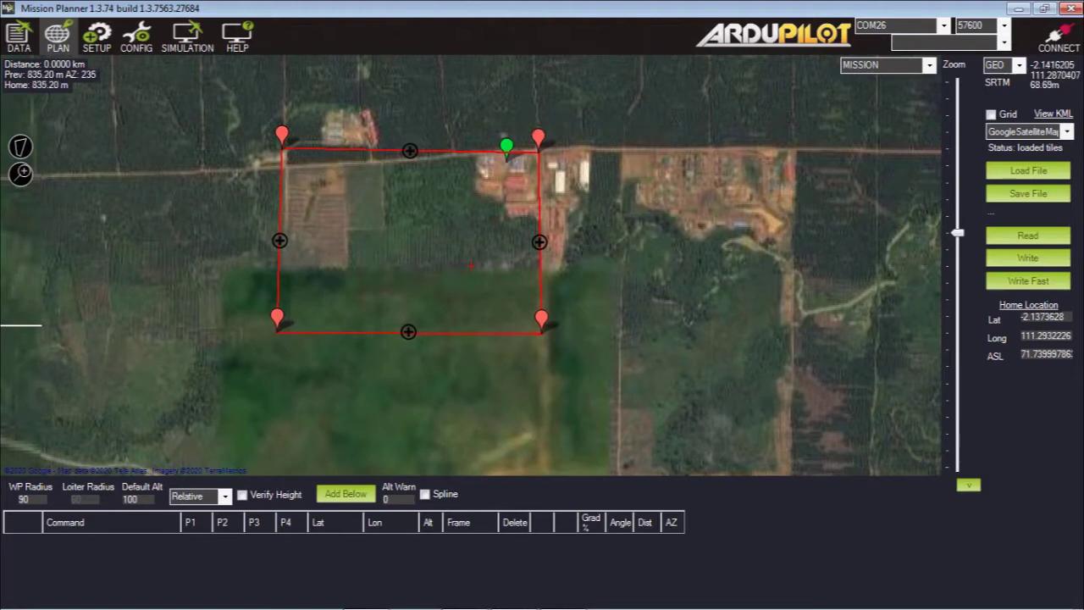
{"action": "left_click_drag", "start_coordinate": [278, 331], "coordinate": [278, 332]}
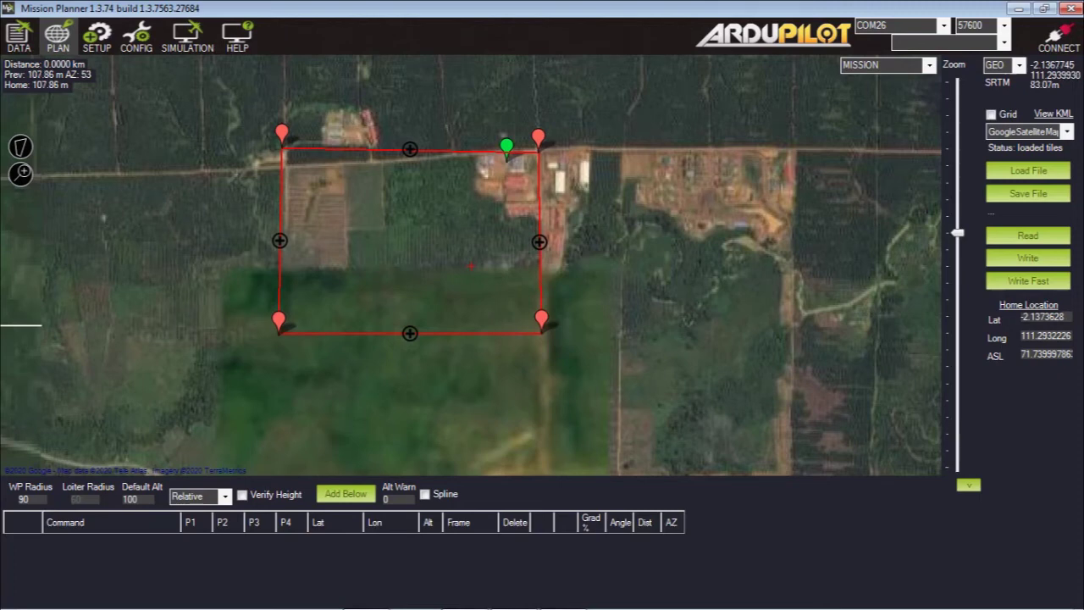
{"action": "left_click_drag", "start_coordinate": [541, 322], "coordinate": [537, 319]}
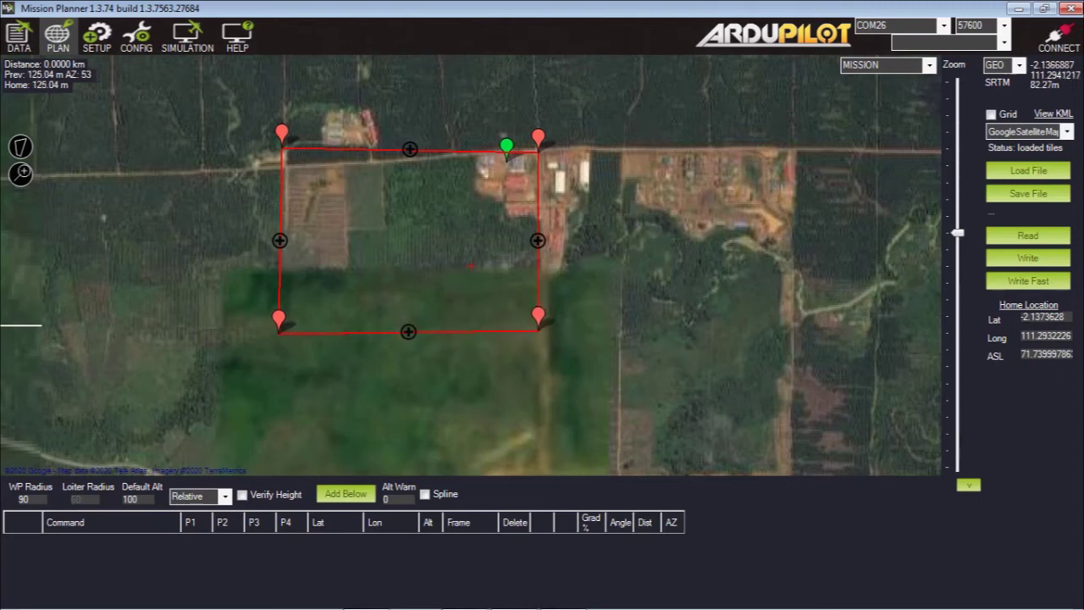
{"action": "left_click_drag", "start_coordinate": [538, 138], "coordinate": [535, 135]}
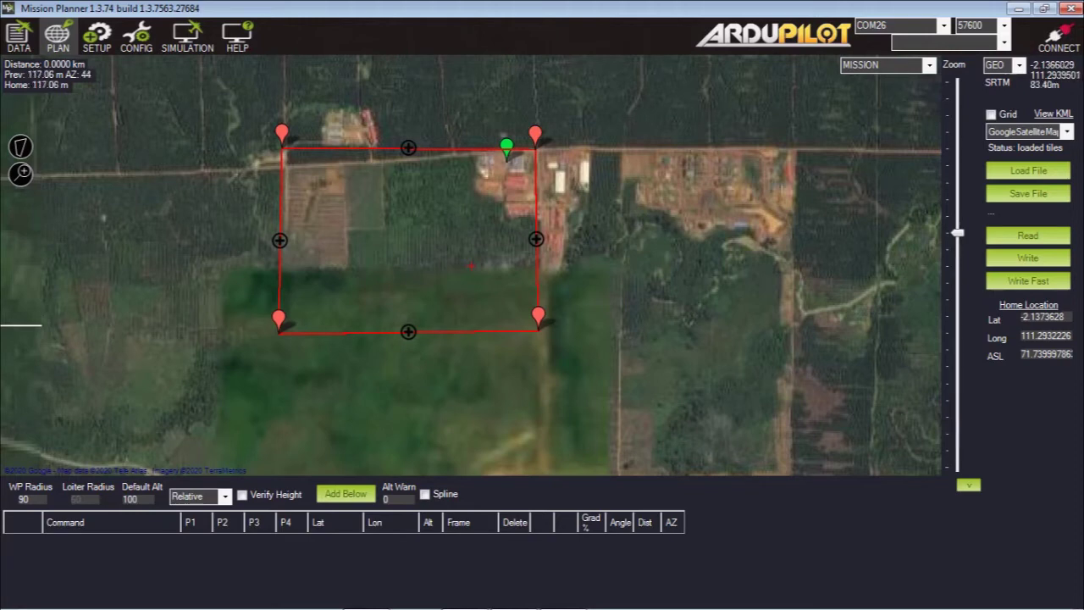
- Generate a Survey (Grid) flight plan for the polygon and enlarge its window to show the whole flight pattern
{"action": "right_click", "coordinate": [306, 168]}
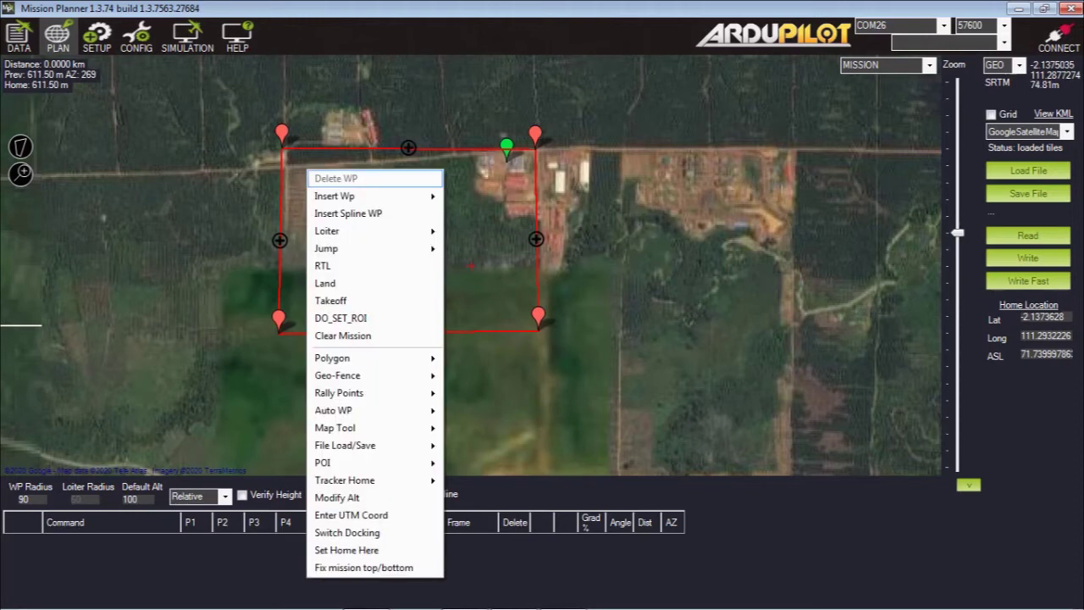
{"action": "mouse_move", "coordinate": [355, 409]}
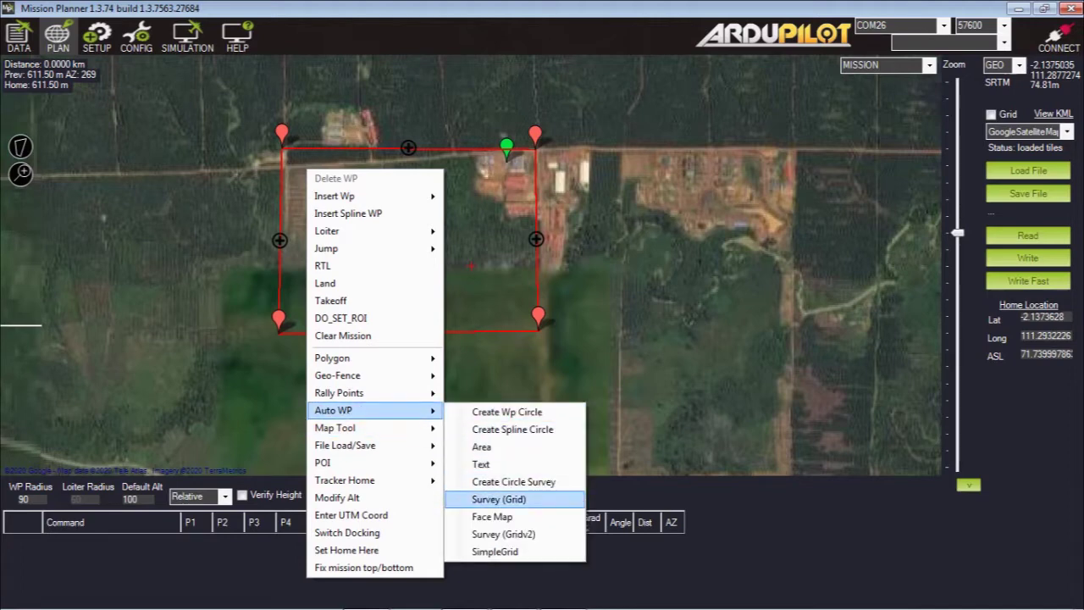
{"action": "left_click", "coordinate": [499, 499]}
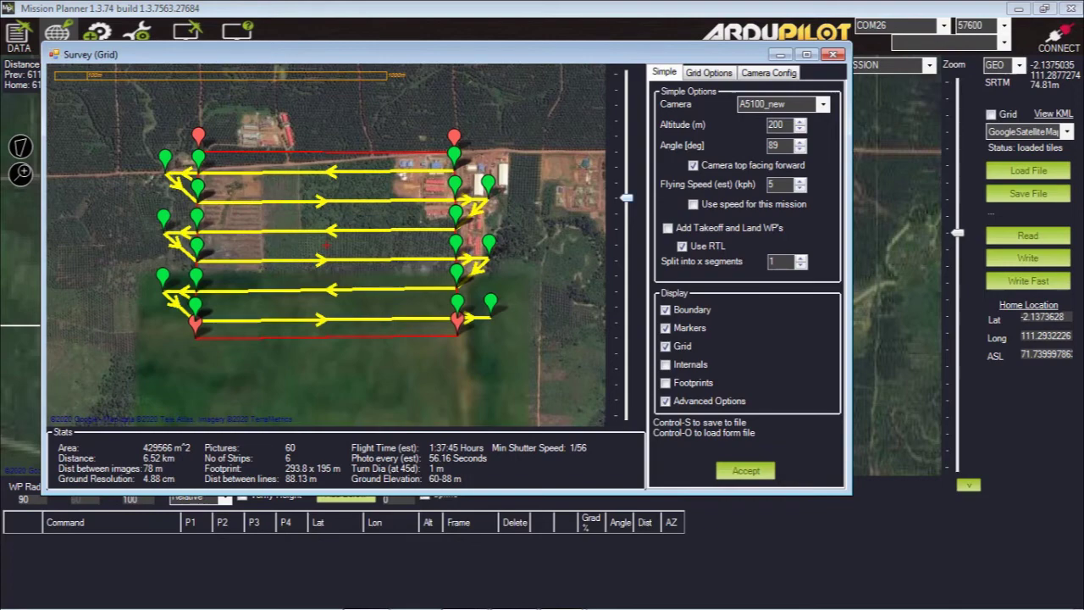
{"action": "mouse_move", "coordinate": [626, 197]}
{"action": "left_mouse_down"}
{"action": "mouse_move", "coordinate": [627, 180]}
{"action": "mouse_move", "coordinate": [626, 196]}
{"action": "left_mouse_up"}
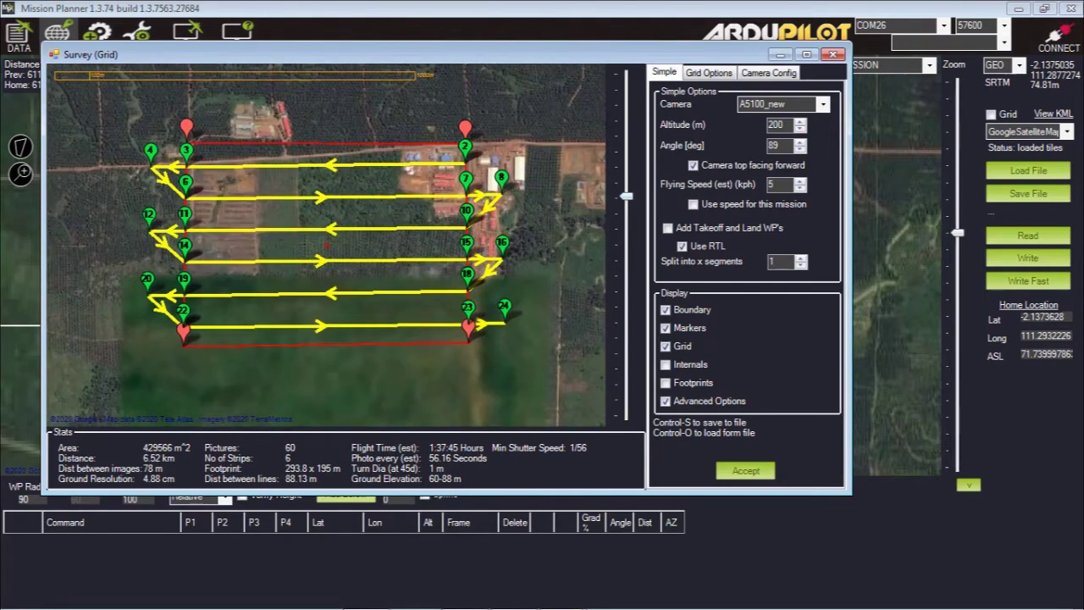
{"action": "left_click_drag", "start_coordinate": [850, 491], "coordinate": [871, 562]}
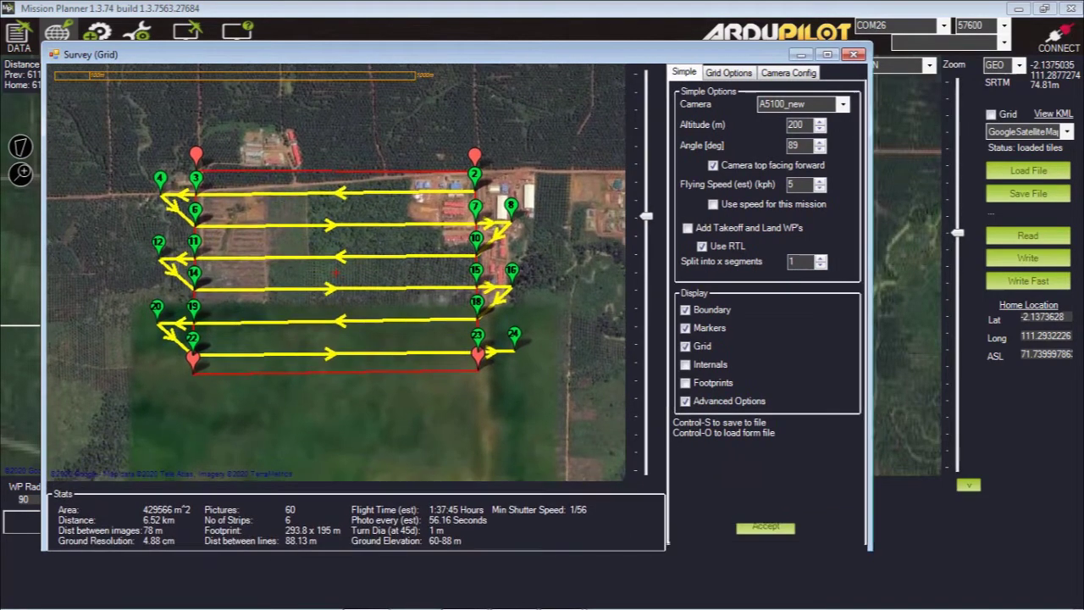
{"action": "left_click_drag", "start_coordinate": [646, 221], "coordinate": [646, 229]}
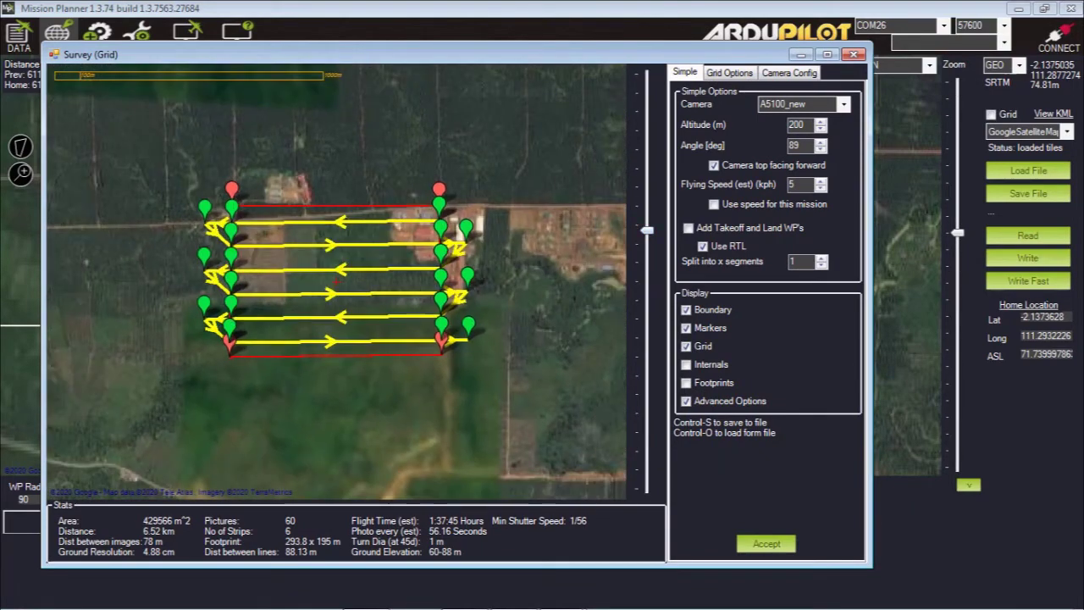
- Examine the flight lines, the list of camera presets and the A5100_new camera's configuration in the survey plan
{"action": "mouse_move", "coordinate": [425, 205]}
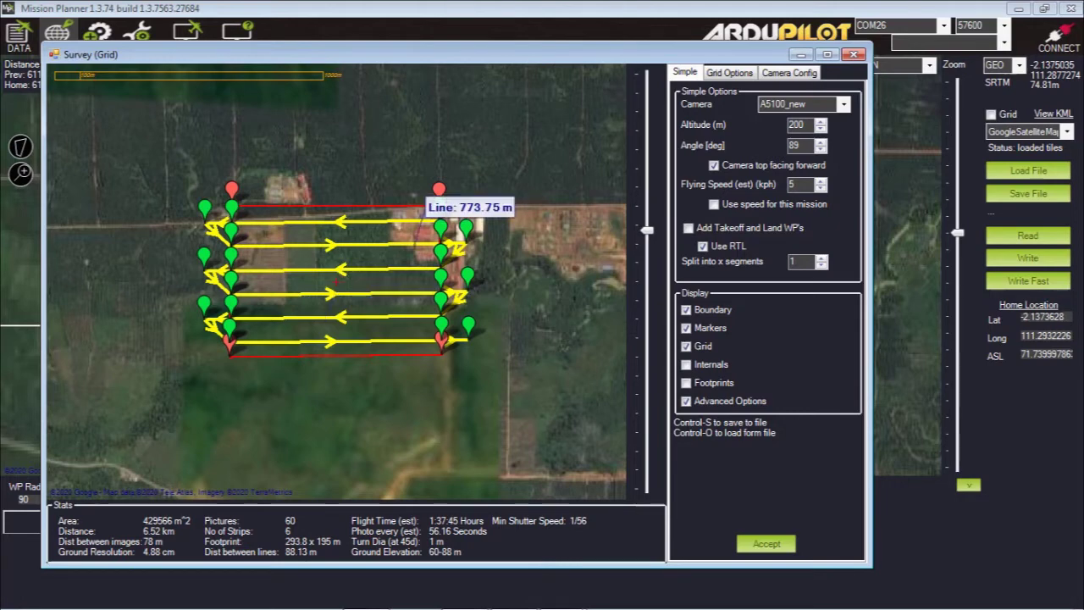
{"action": "mouse_move", "coordinate": [469, 322]}
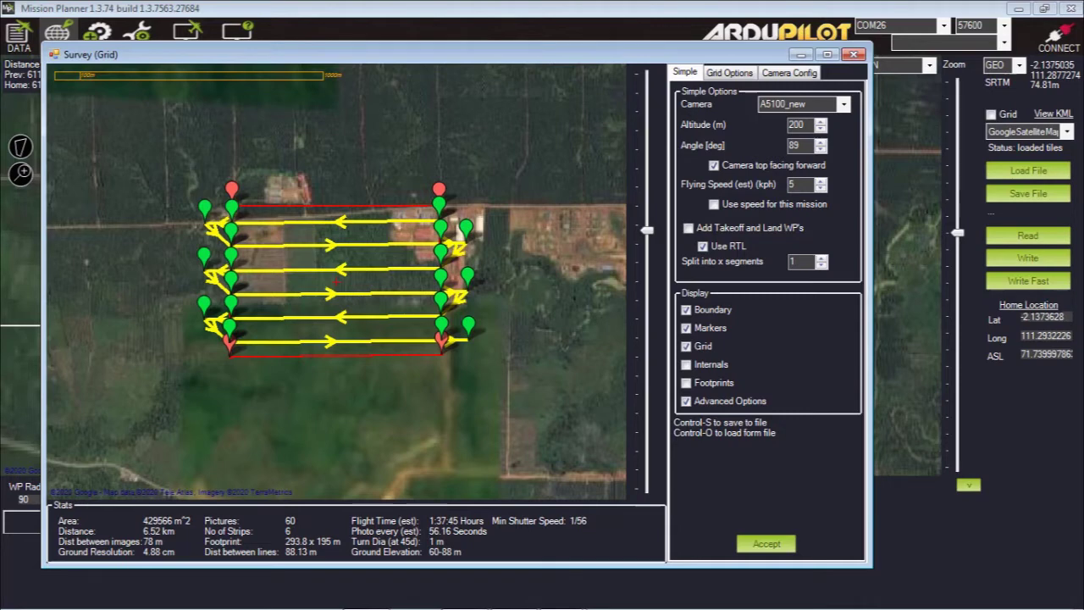
{"action": "left_click", "coordinate": [843, 103]}
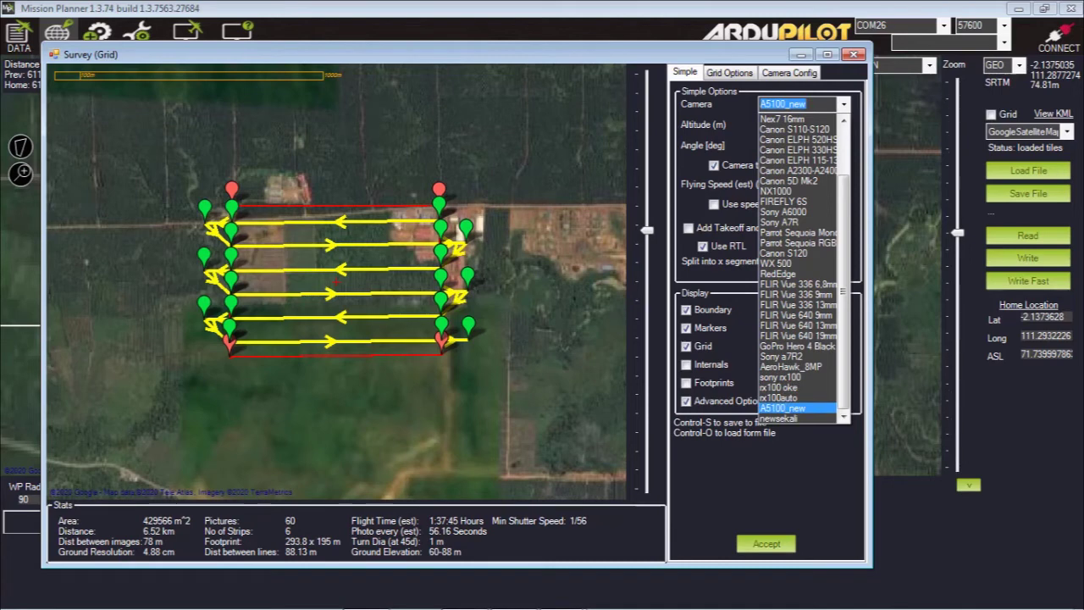
{"action": "key", "text": "Return"}
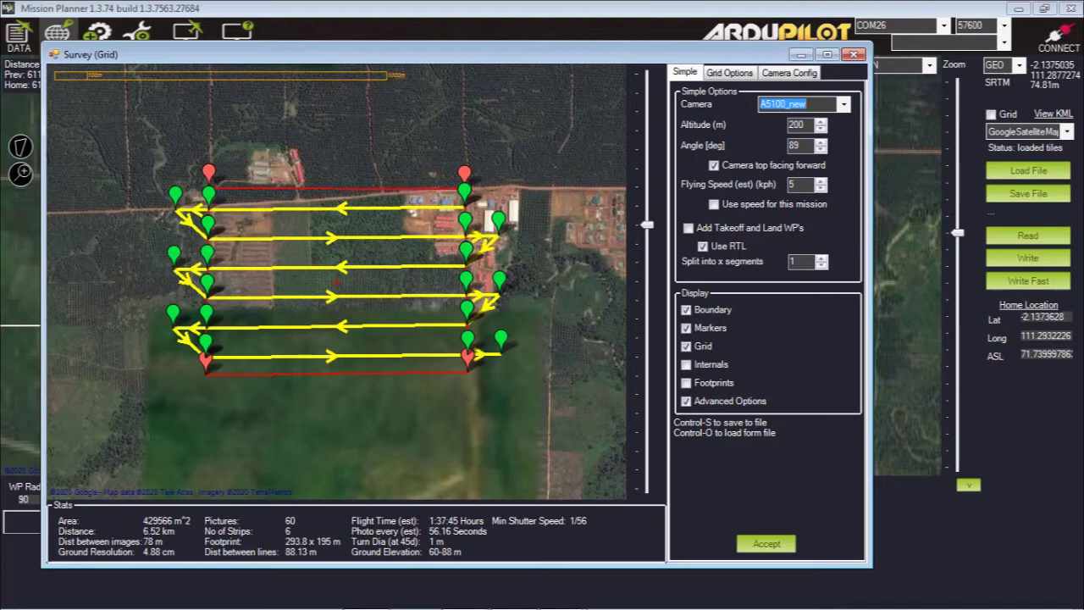
{"action": "key", "text": "alt+Down"}
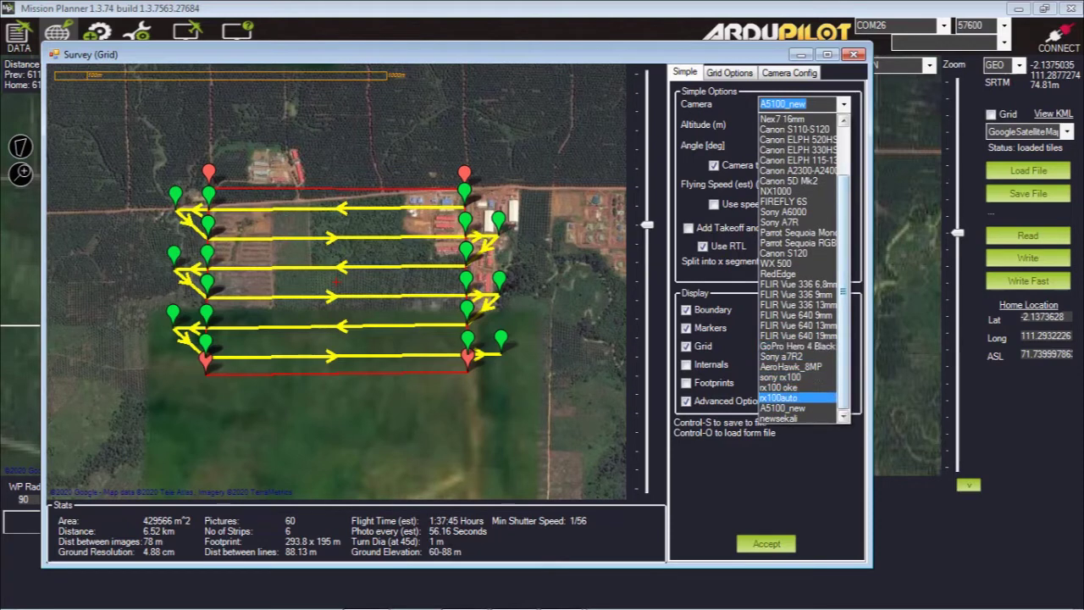
{"action": "key", "text": "Escape"}
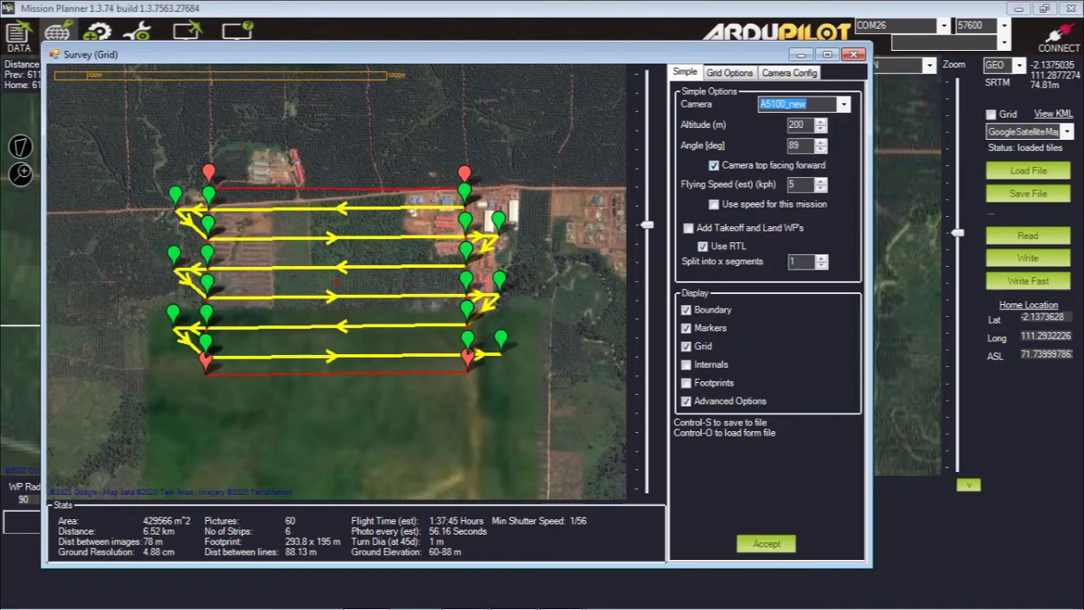
{"action": "left_click", "coordinate": [789, 73]}
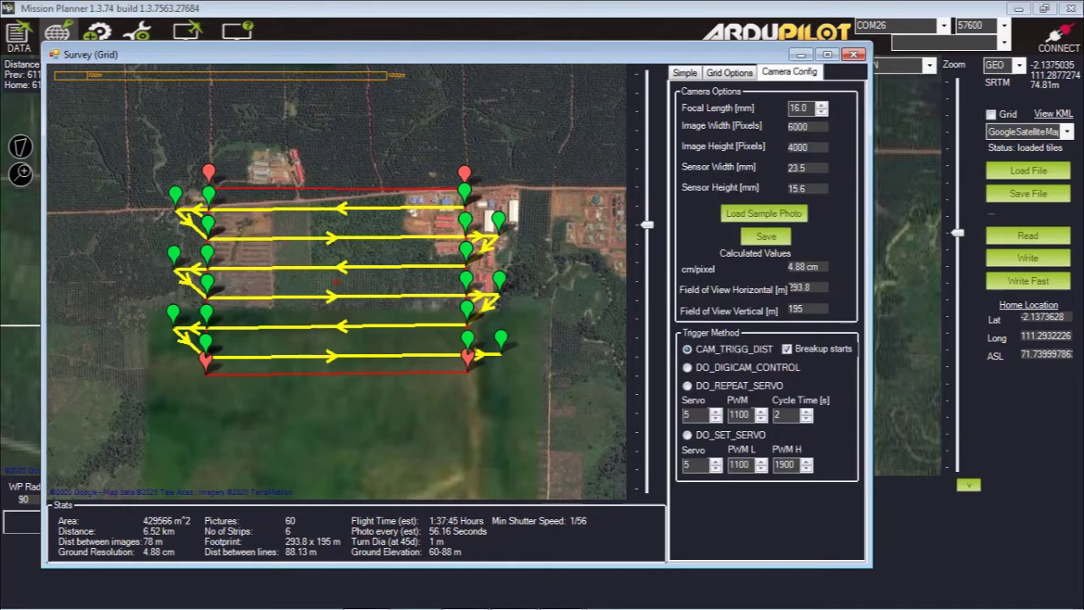
{"action": "left_click", "coordinate": [685, 73]}
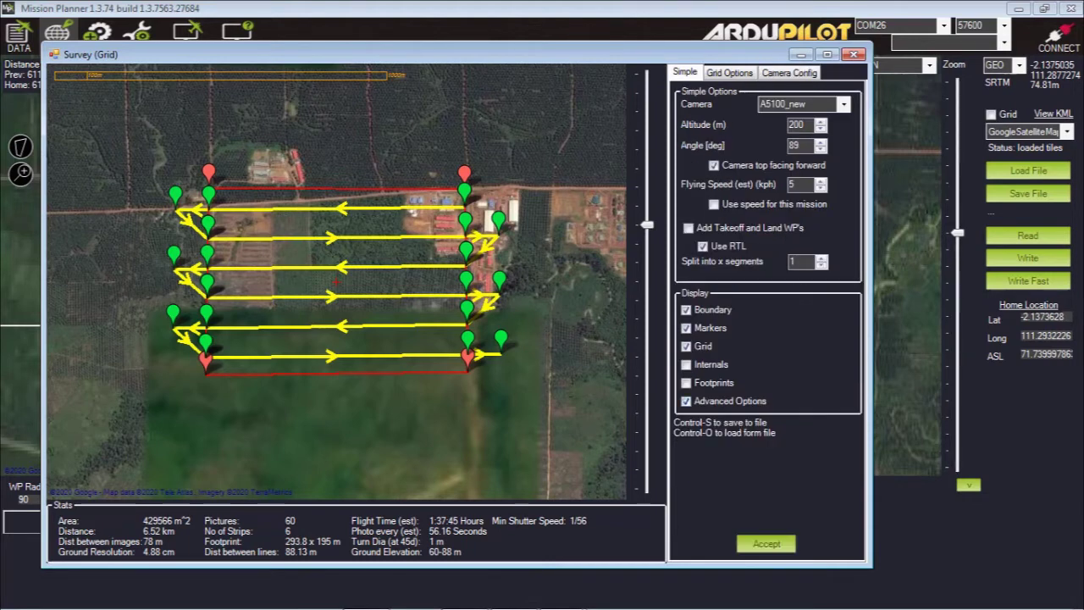
- Load sample photo IMG_0137 for the camera configuration from D:\ALL IN ONE\UAV Data Processing Training\Raw Data Samples\Palm Oil Plantation
{"action": "left_click", "coordinate": [789, 73]}
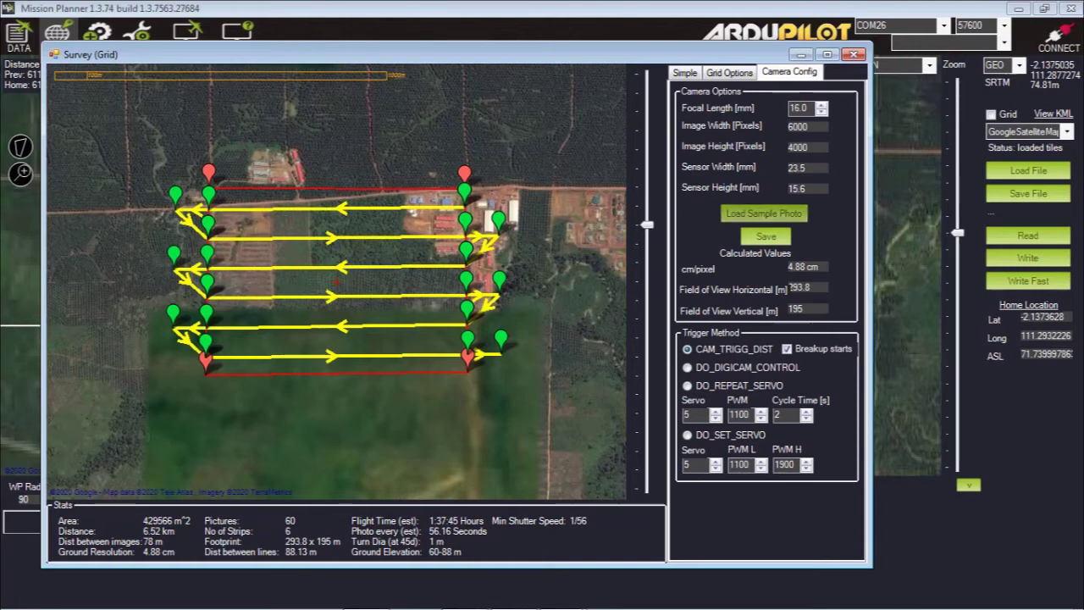
{"action": "left_click", "coordinate": [763, 213]}
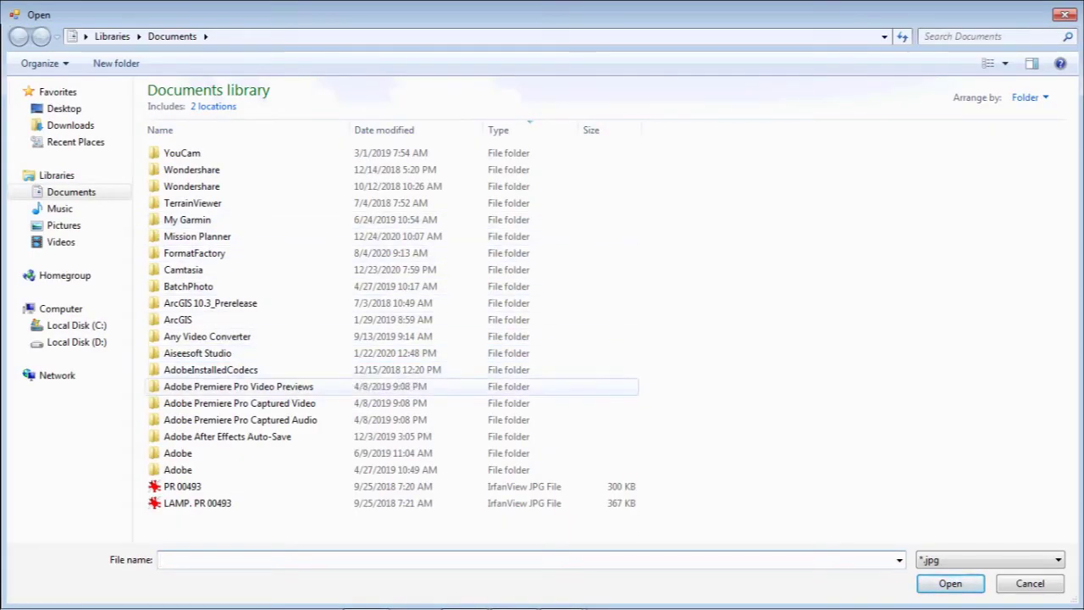
{"action": "left_click", "coordinate": [76, 341]}
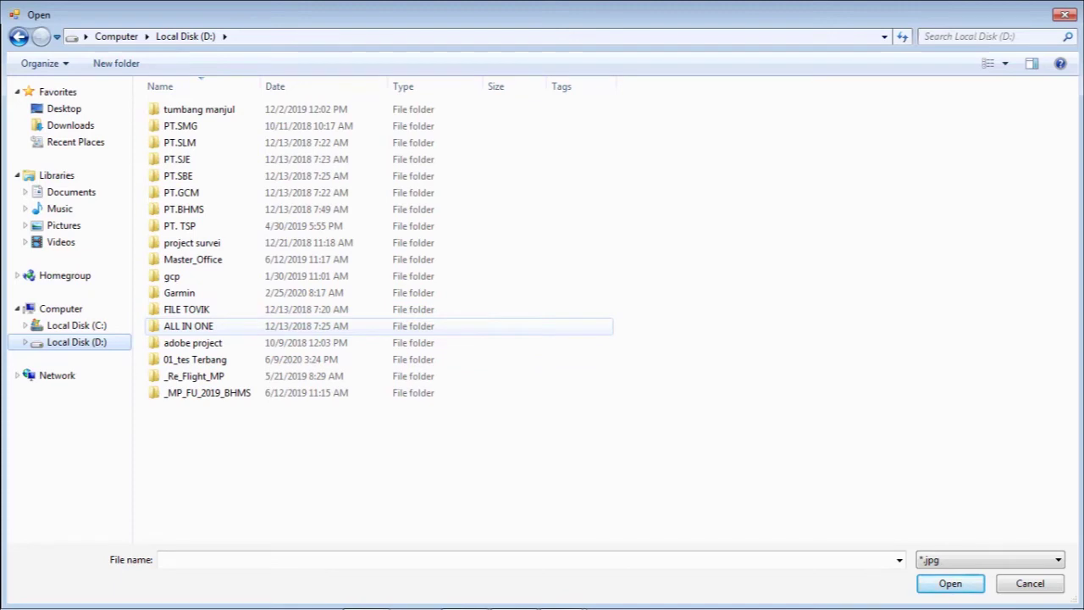
{"action": "double_click", "coordinate": [188, 326]}
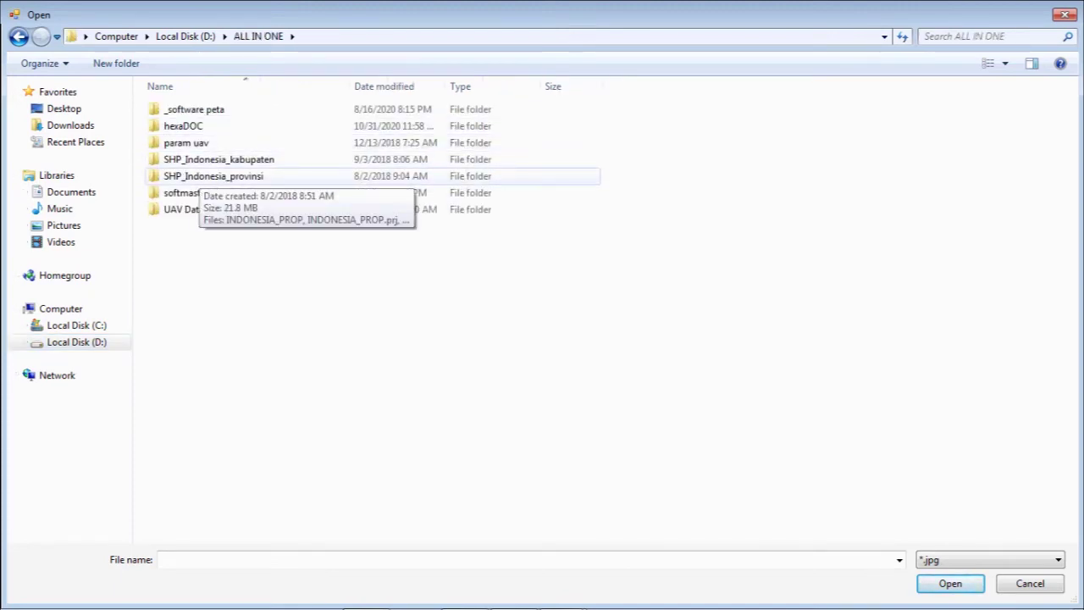
{"action": "double_click", "coordinate": [226, 209]}
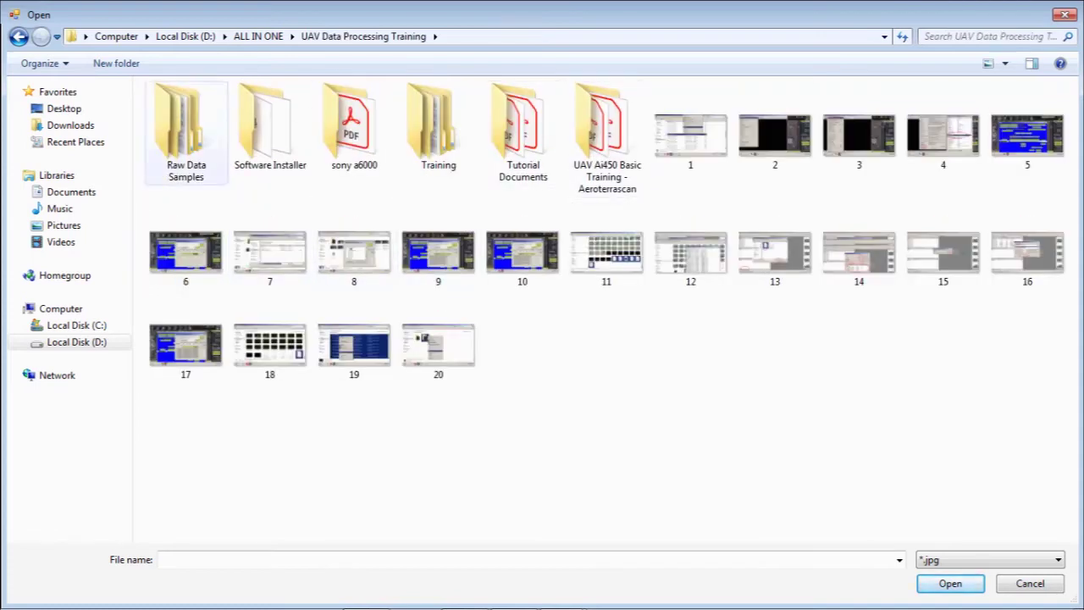
{"action": "left_click", "coordinate": [185, 131]}
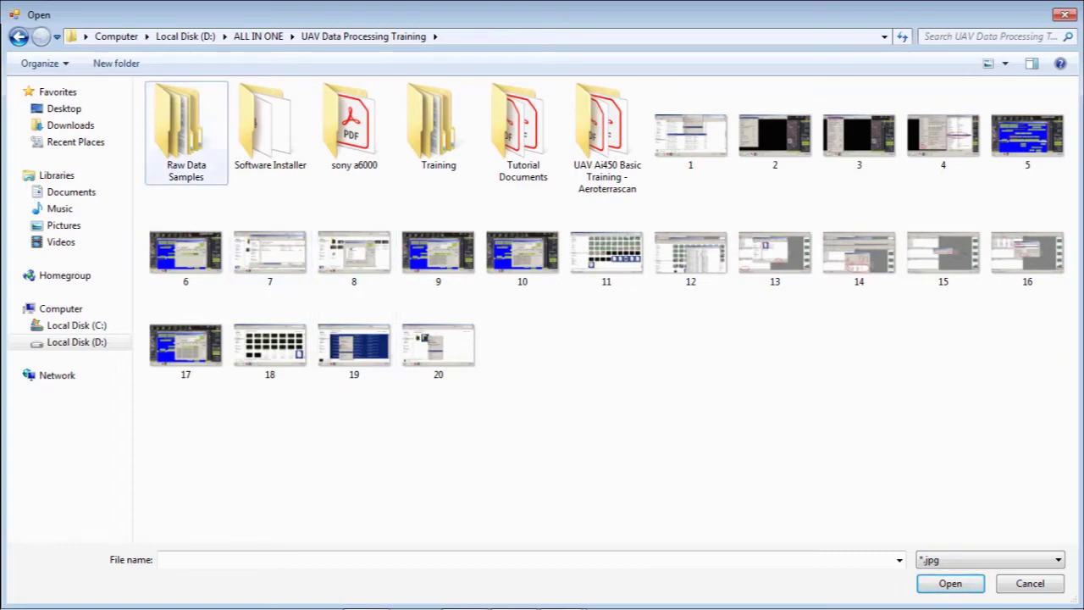
{"action": "double_click", "coordinate": [185, 132]}
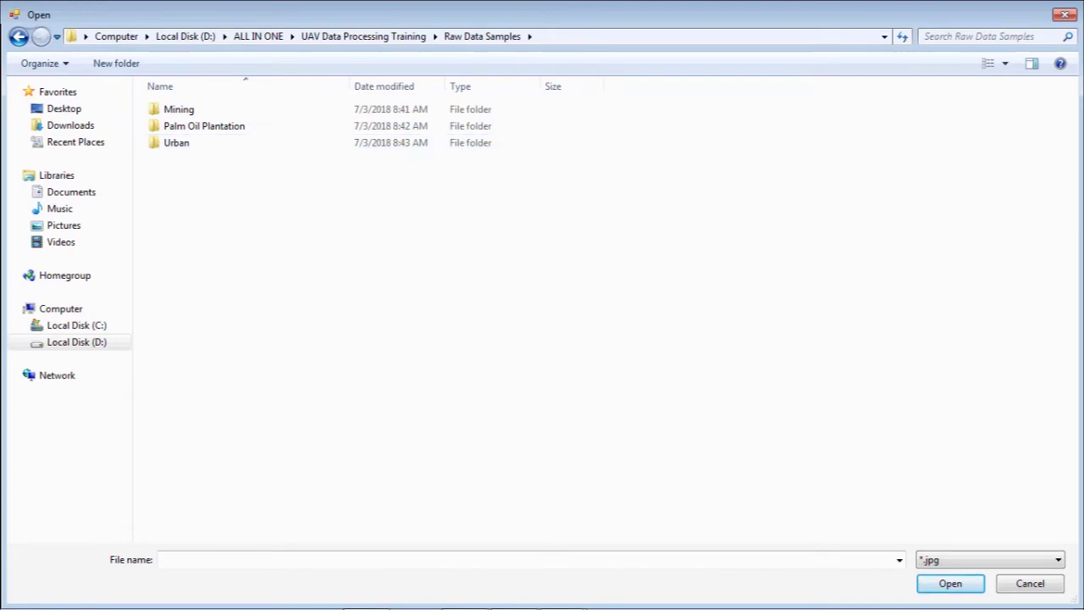
{"action": "double_click", "coordinate": [194, 126]}
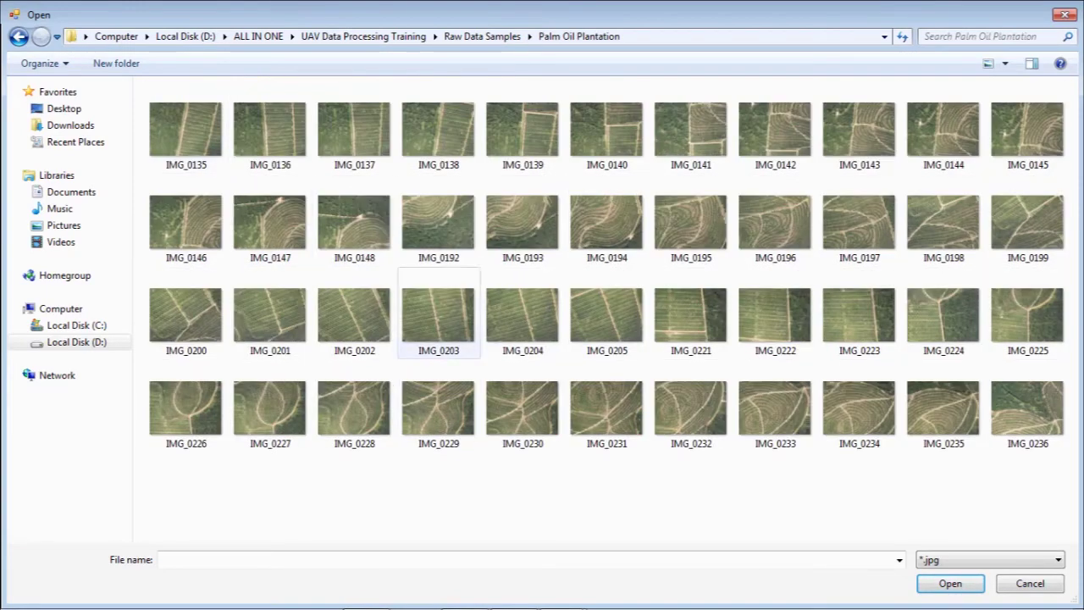
{"action": "left_click", "coordinate": [353, 131]}
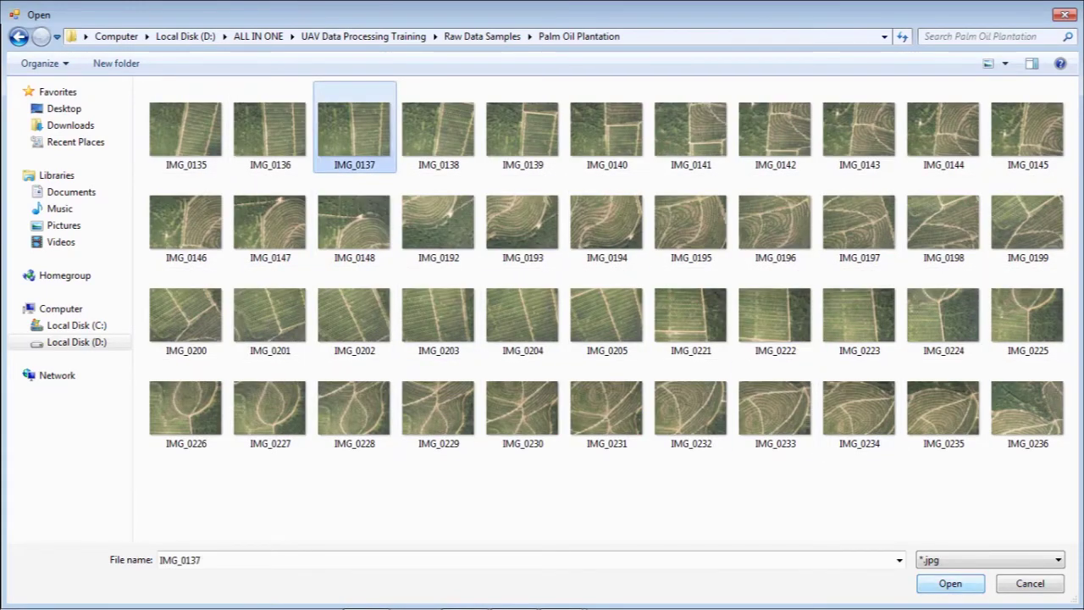
{"action": "left_click", "coordinate": [950, 582]}
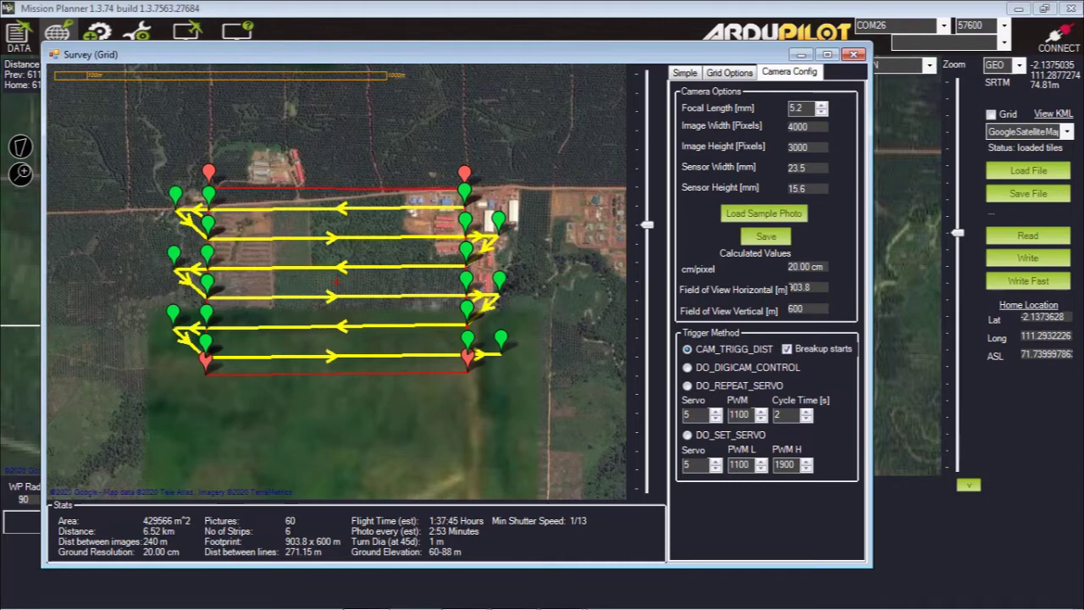
- Reselect the A5100_new camera preset for the survey and check its camera configuration
{"action": "key", "text": "ctrl+shift+Tab"}
{"action": "key", "text": "ctrl+shift+Tab"}
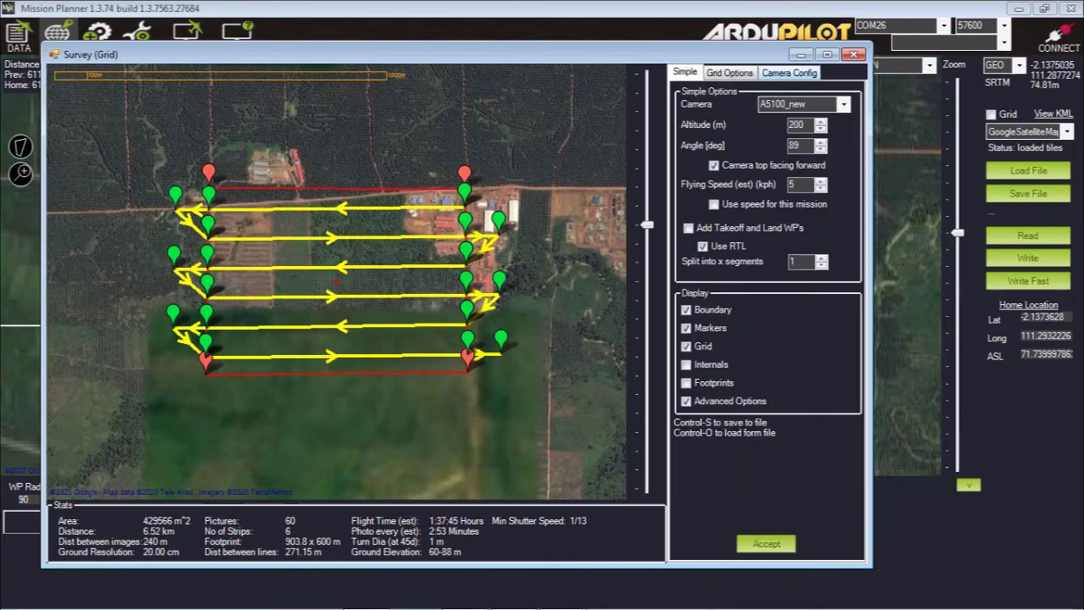
{"action": "key", "text": "ctrl+shift+Tab"}
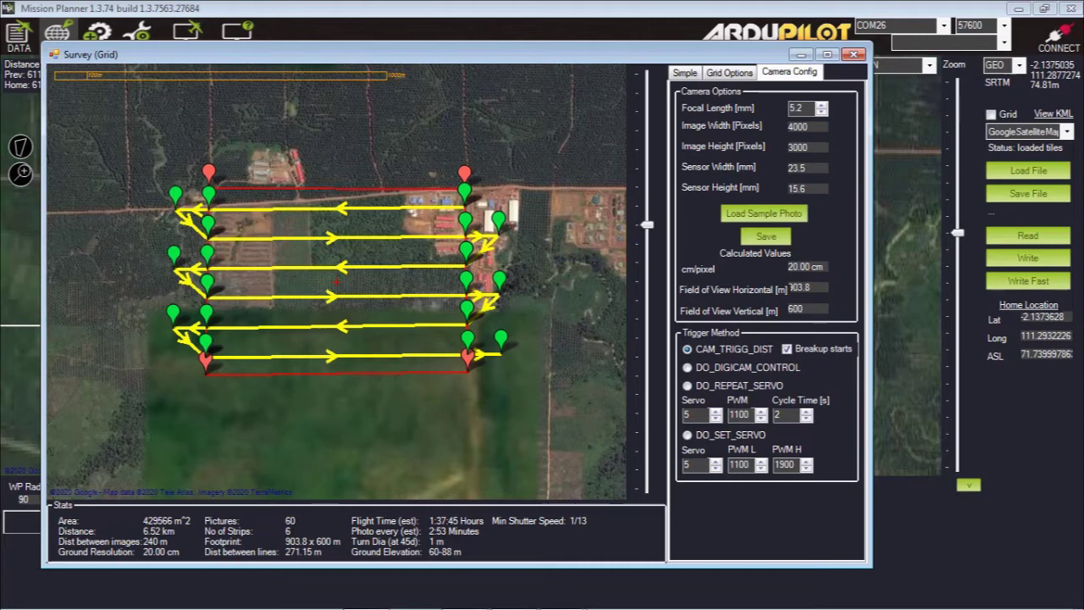
{"action": "key", "text": "ctrl+Tab"}
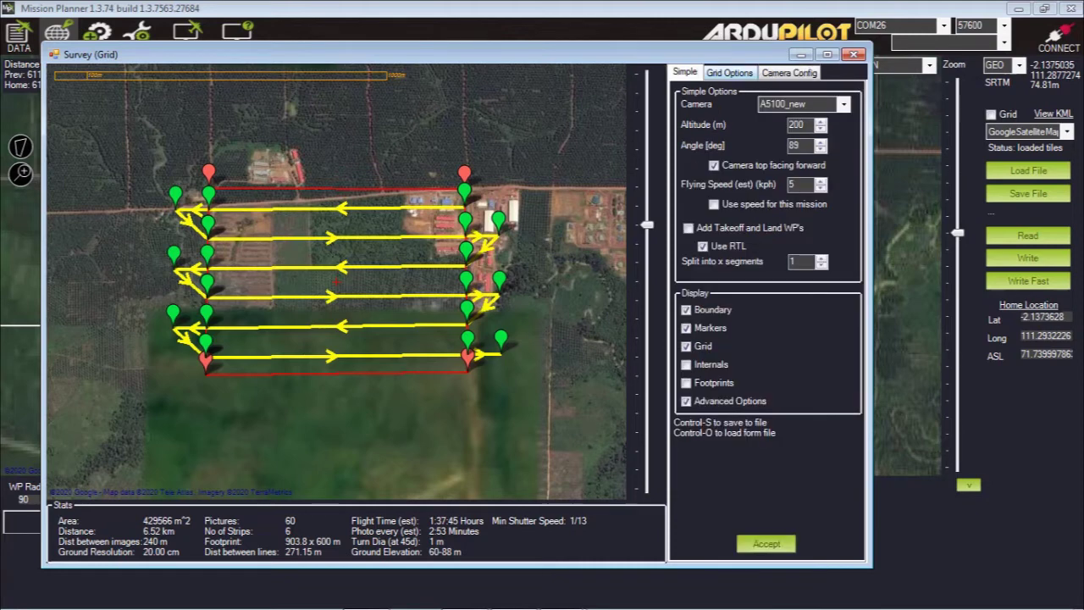
{"action": "key", "text": "ctrl+Tab"}
{"action": "key", "text": "ctrl+shift+Tab"}
{"action": "left_click", "coordinate": [844, 104]}
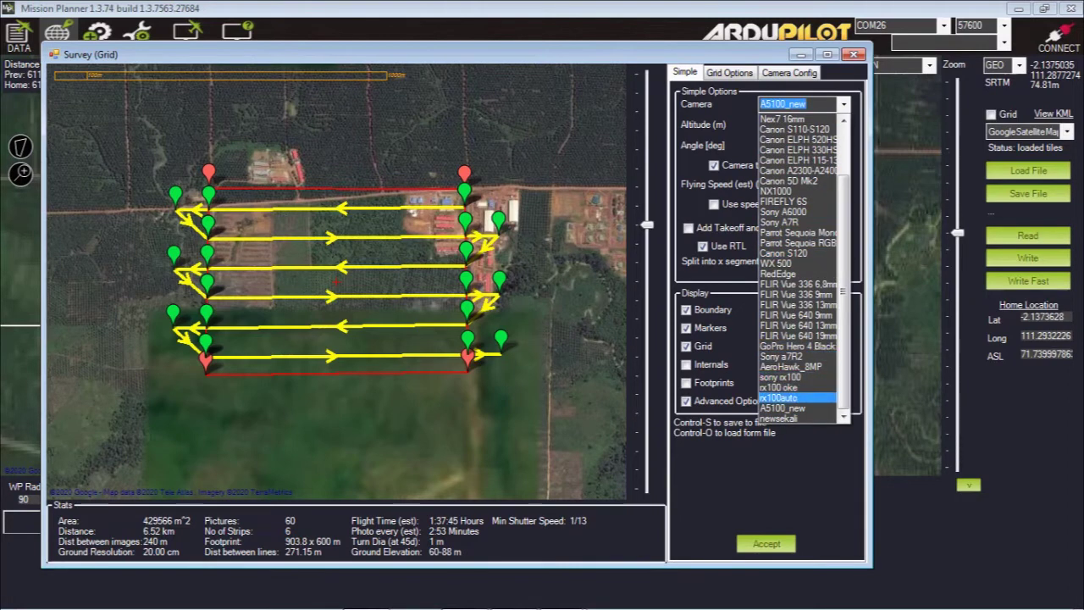
{"action": "left_click", "coordinate": [782, 407]}
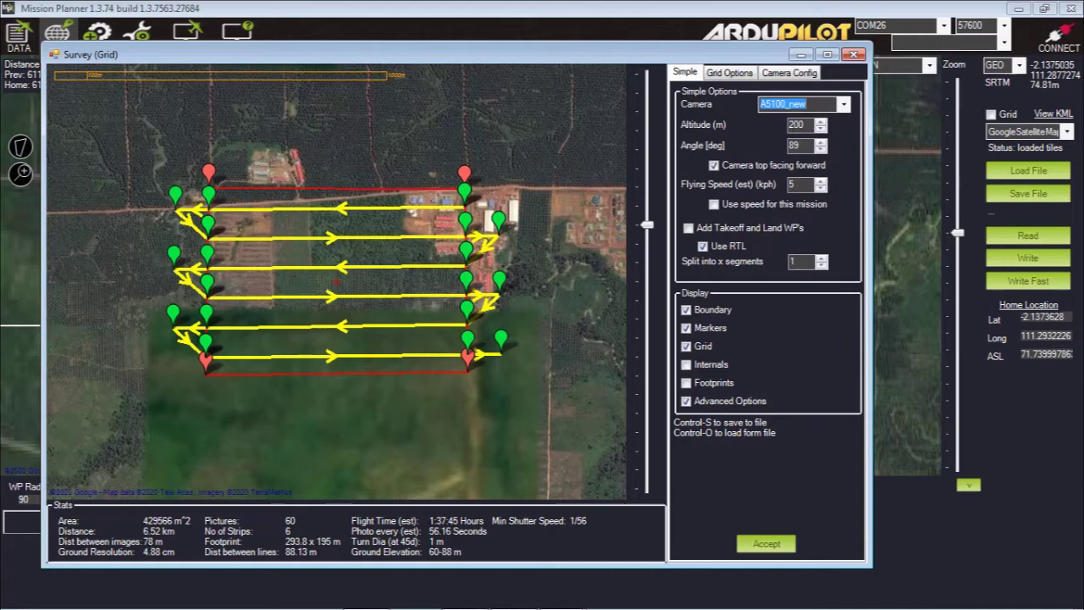
{"action": "left_click", "coordinate": [789, 72]}
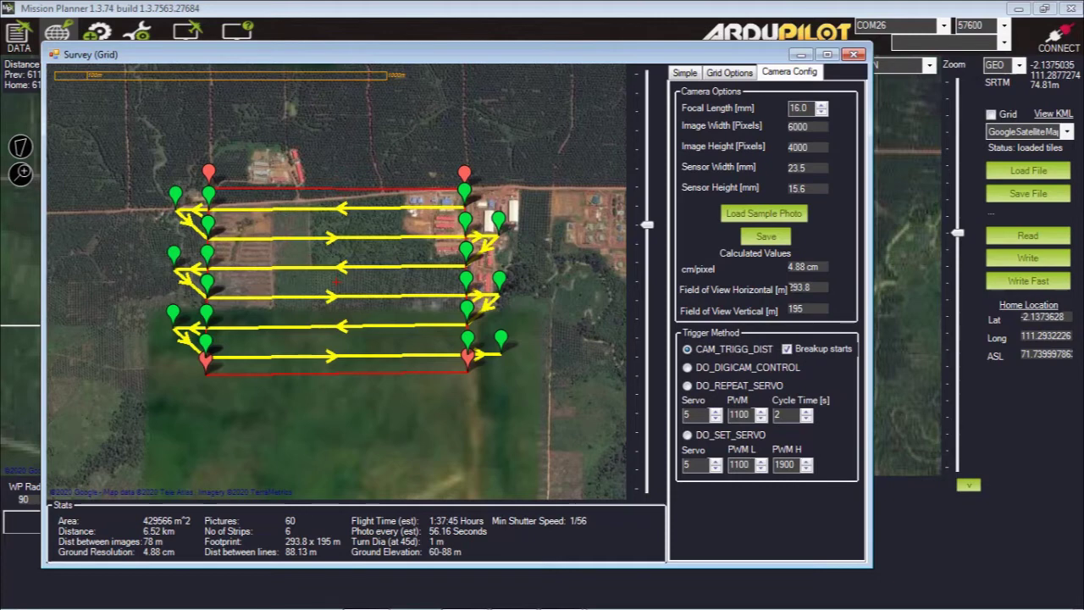
{"action": "left_click", "coordinate": [685, 73]}
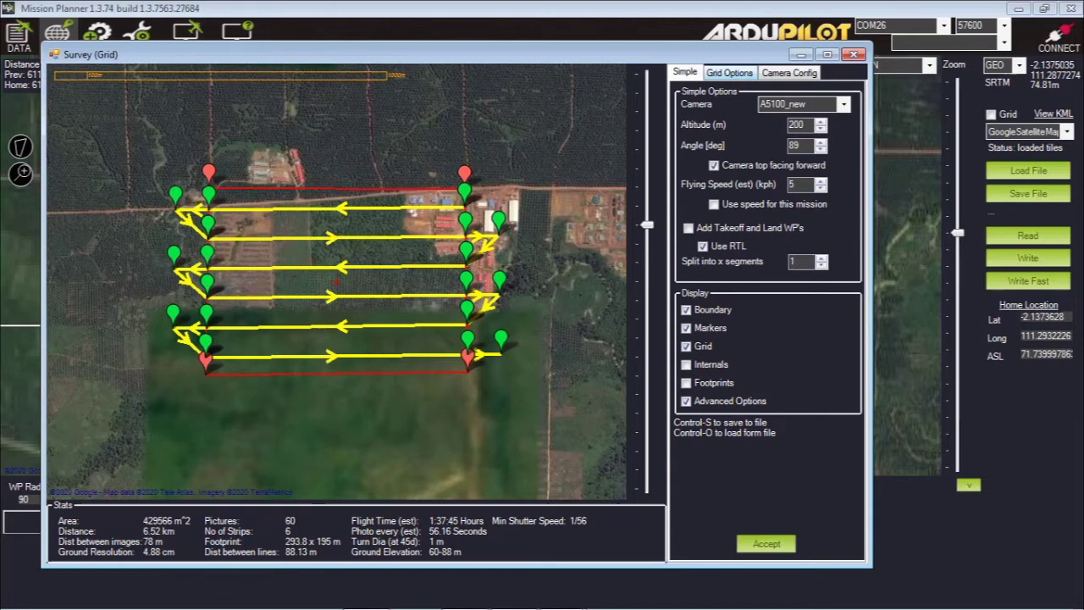
- Set both OverShoot distances of the survey grid to 0 m
{"action": "left_click", "coordinate": [729, 73]}
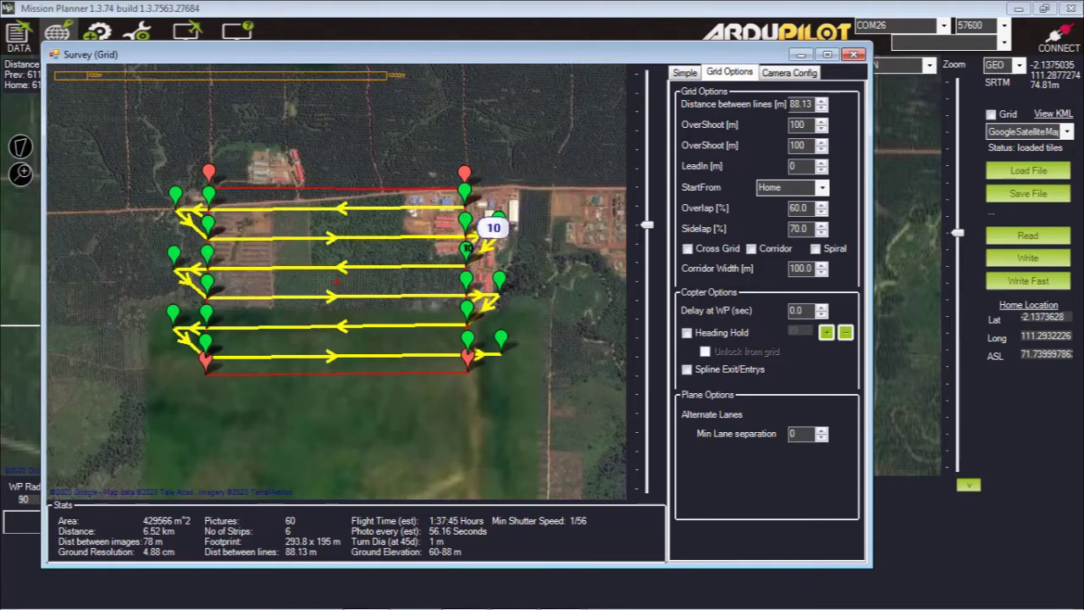
{"action": "left_click_drag", "start_coordinate": [806, 125], "coordinate": [788, 126]}
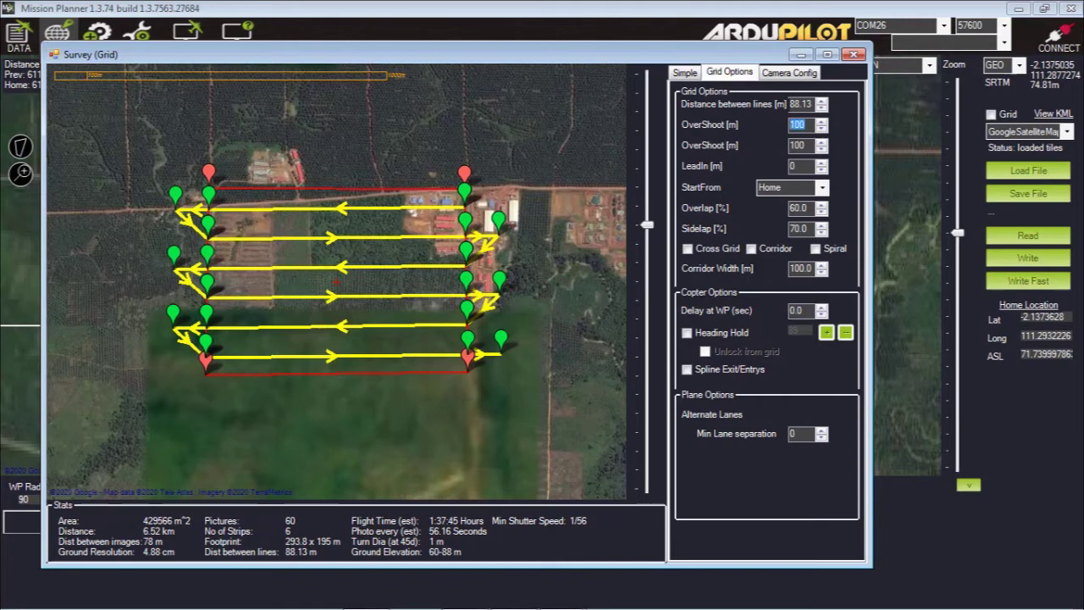
{"action": "type", "text": "0"}
{"action": "key", "text": "Tab"}
{"action": "type", "text": "0"}
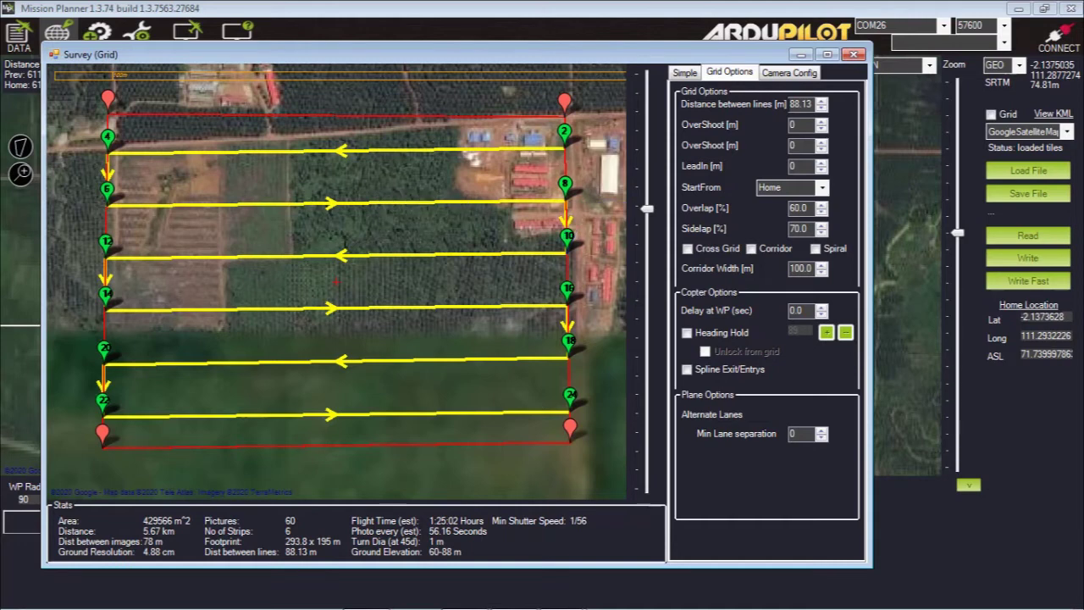
- Set both OverShoot distances of the survey grid to 100 m
{"action": "double_click", "coordinate": [800, 124]}
{"action": "type", "text": "100"}
{"action": "key", "text": "Tab"}
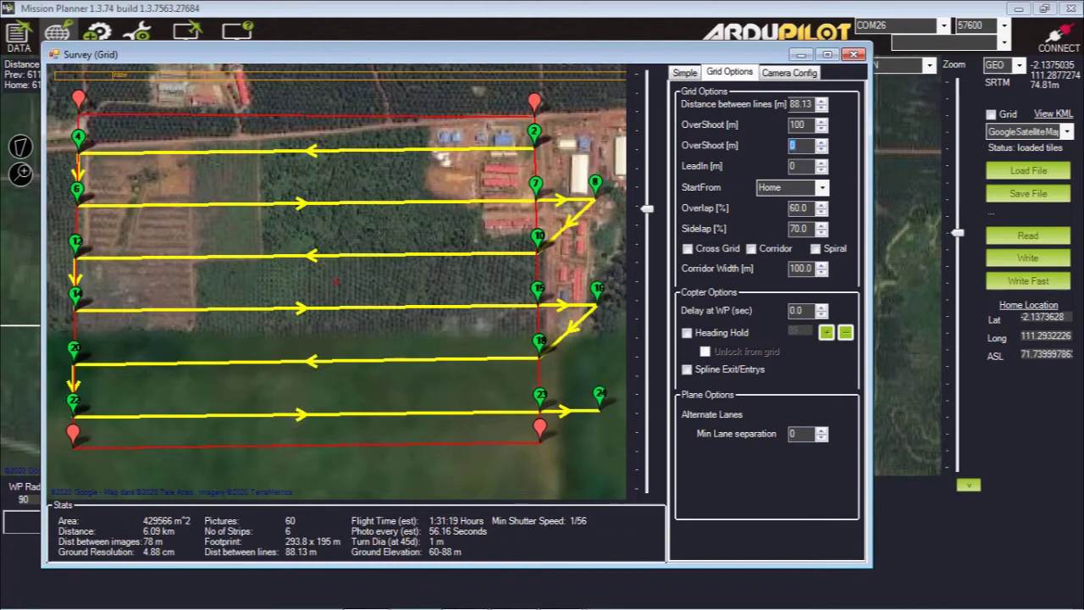
{"action": "type", "text": "100"}
{"action": "key", "text": "Return"}
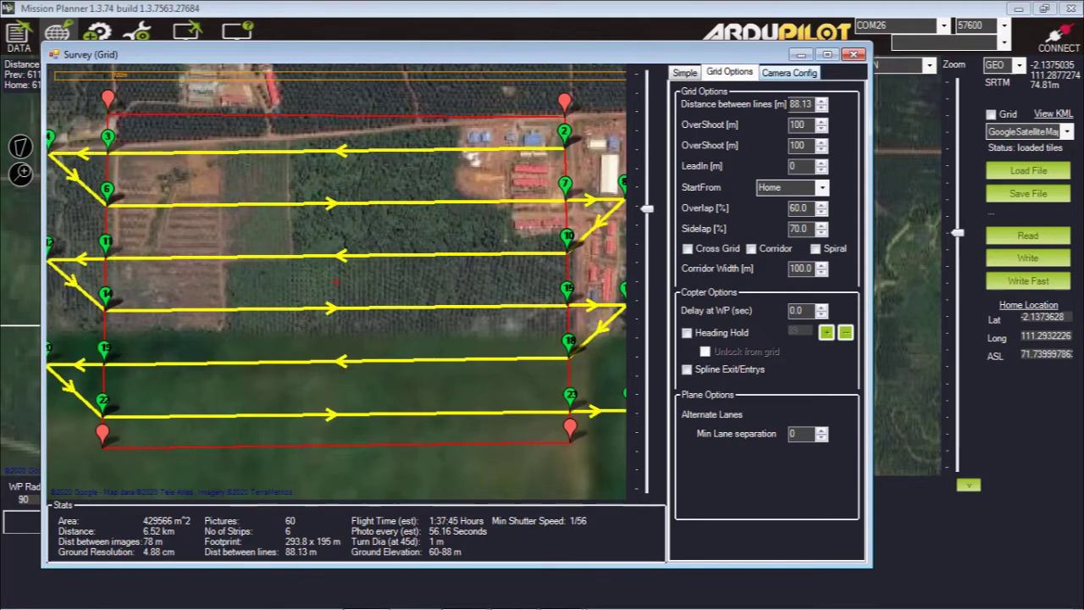
{"action": "left_click", "coordinate": [789, 73]}
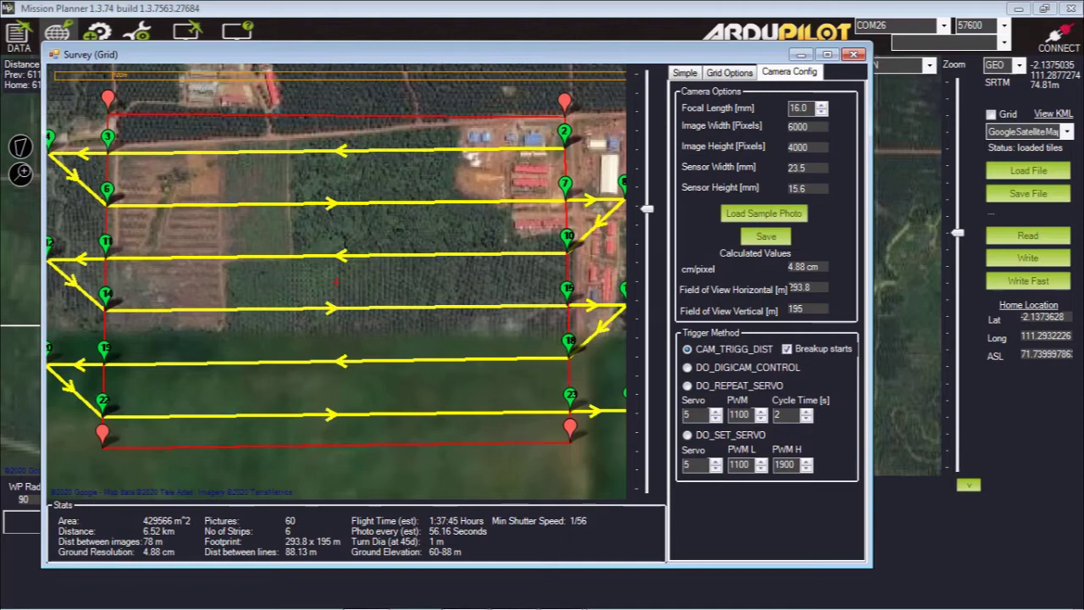
{"action": "left_click", "coordinate": [729, 72]}
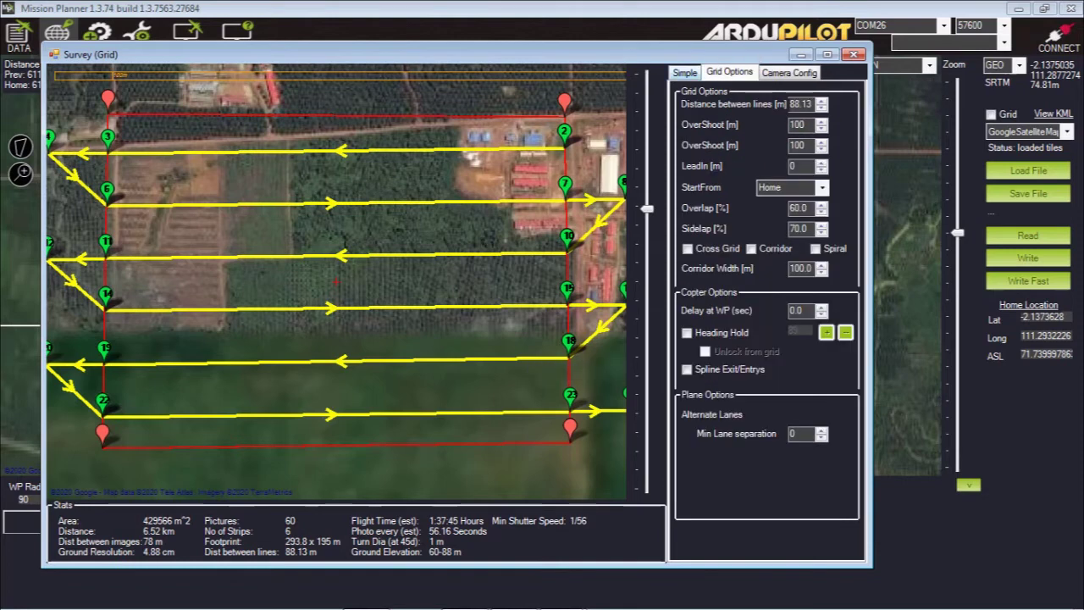
{"action": "key", "text": "ctrl+shift+Tab"}
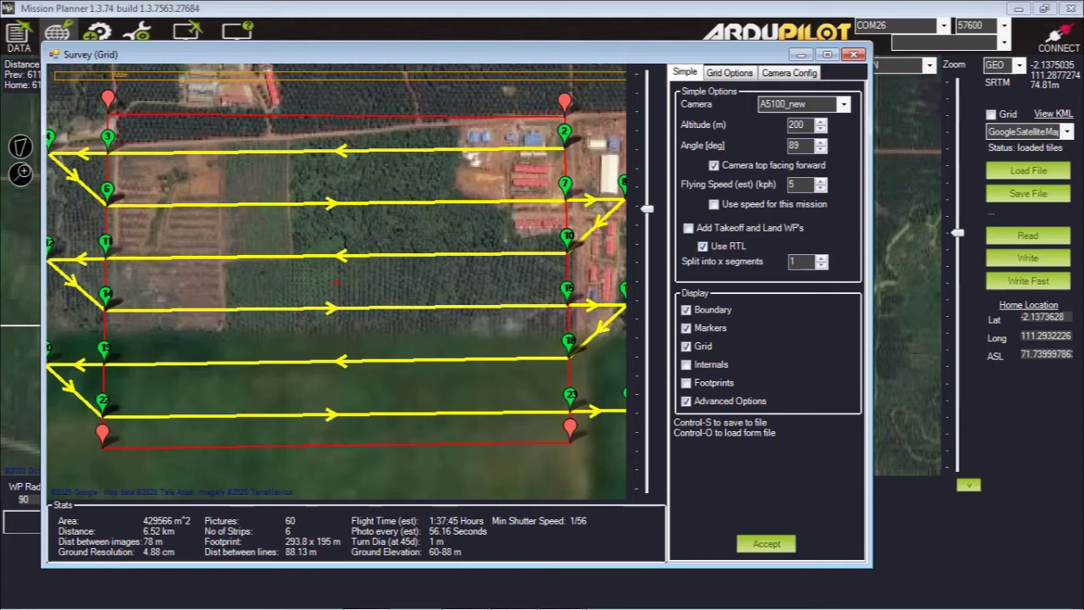
- Set the survey grid's Overlap to 70% and its Sidelap to 80%
{"action": "key", "text": "ctrl+Tab"}
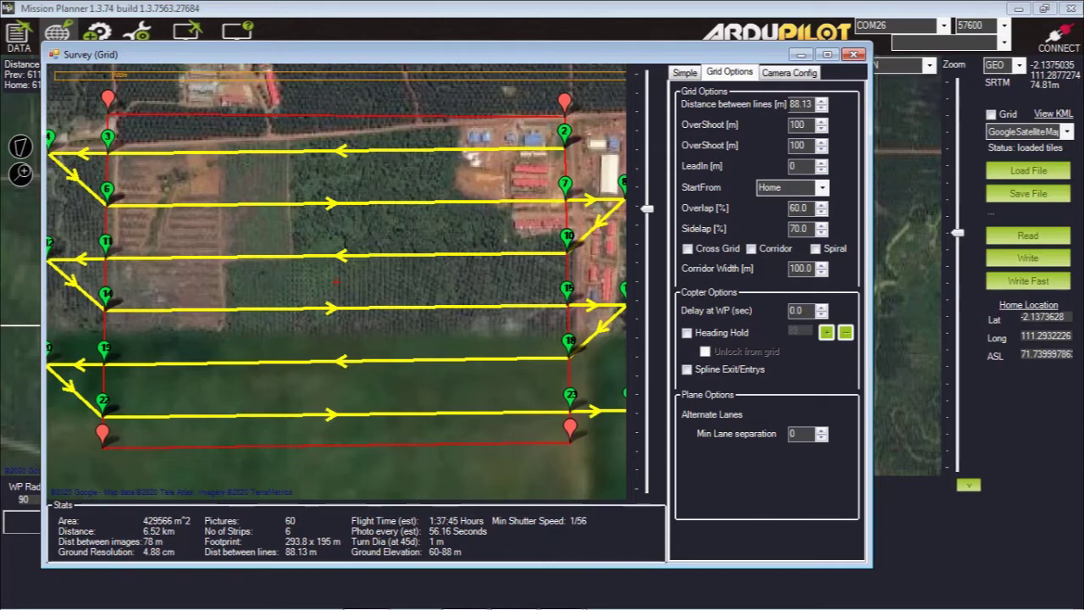
{"action": "left_click", "coordinate": [798, 207]}
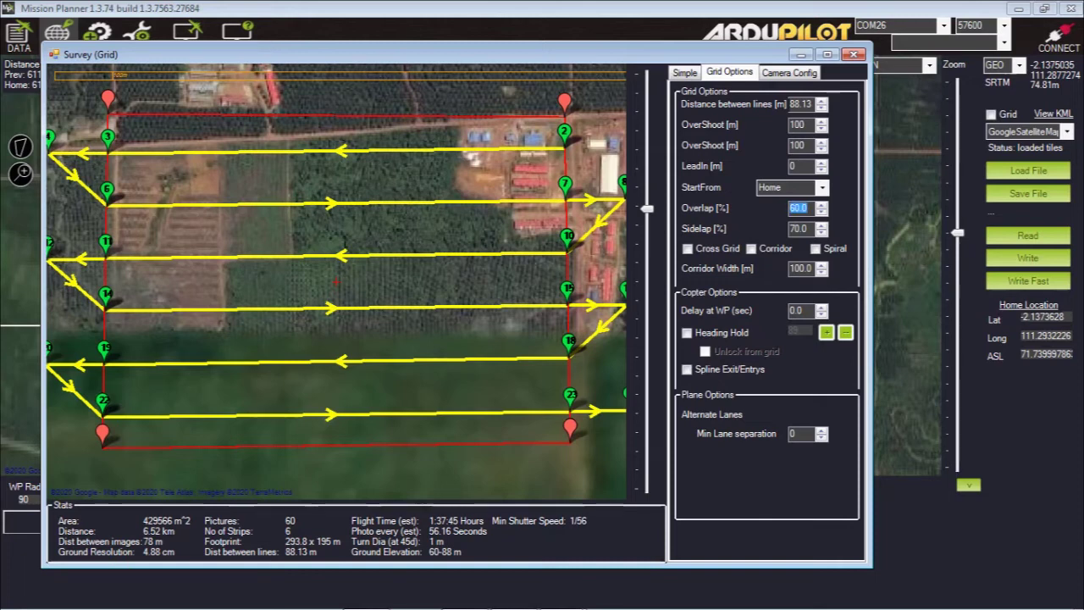
{"action": "type", "text": "7"}
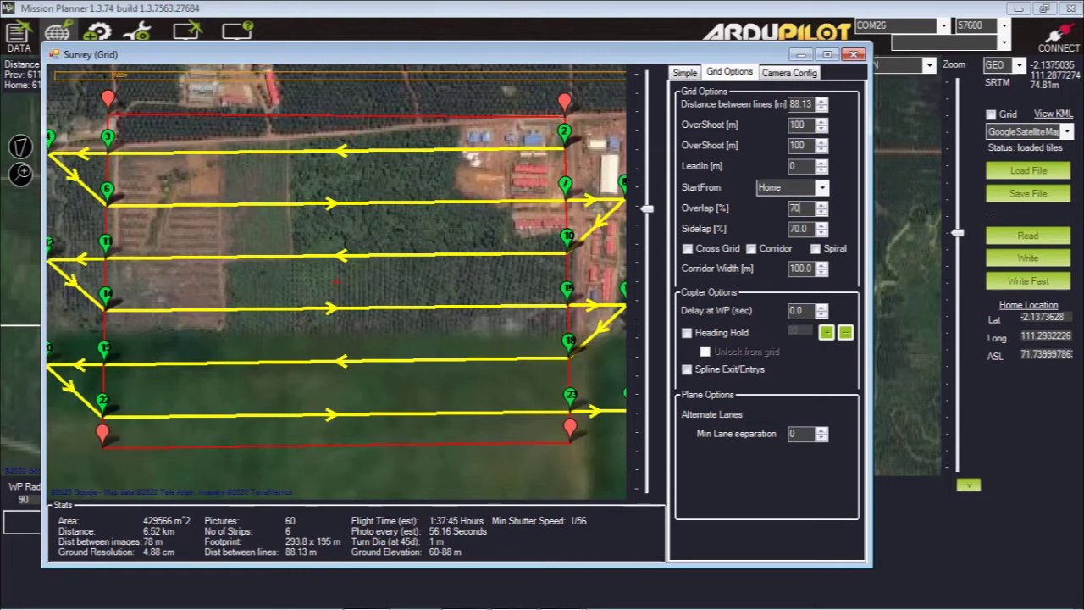
{"action": "type", "text": "0"}
{"action": "key", "text": "Tab"}
{"action": "type", "text": "80"}
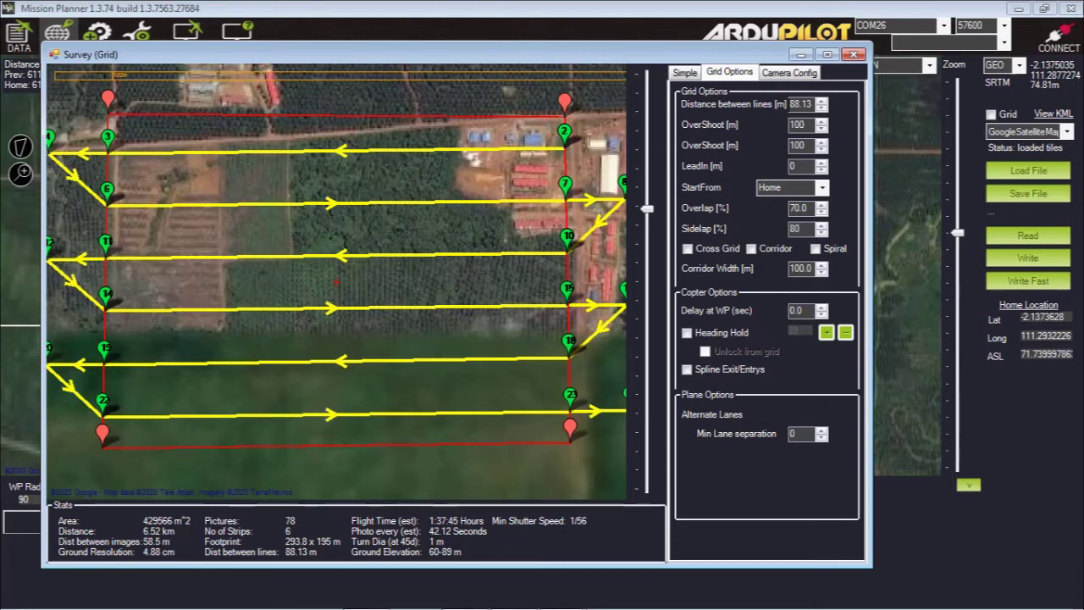
{"action": "key", "text": "Tab"}
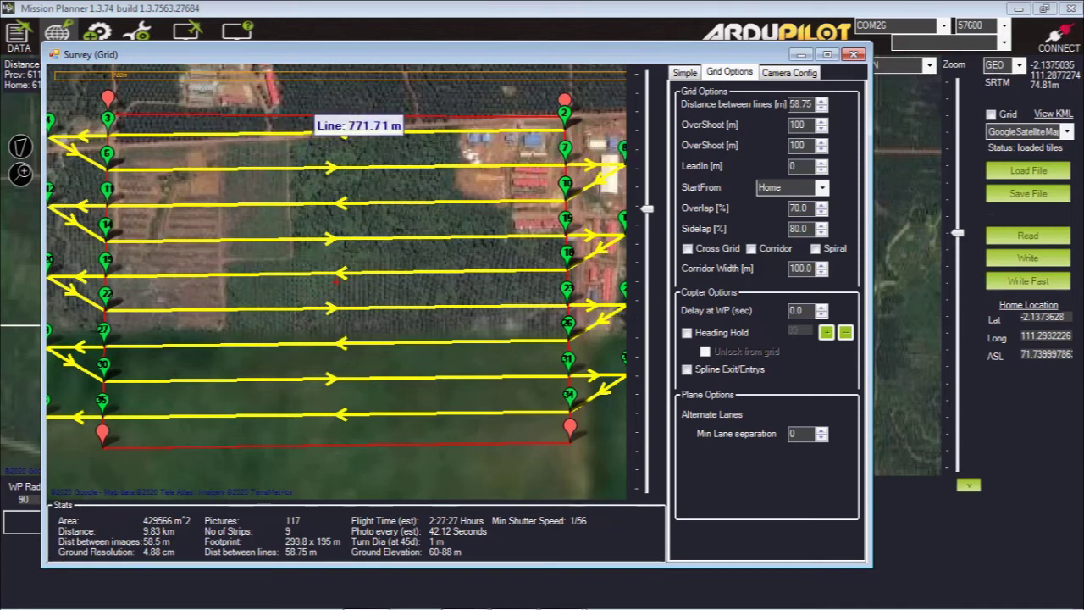
- Set the survey grid's Sidelap to 90% and display the photo footprints on the map
{"action": "double_click", "coordinate": [799, 228]}
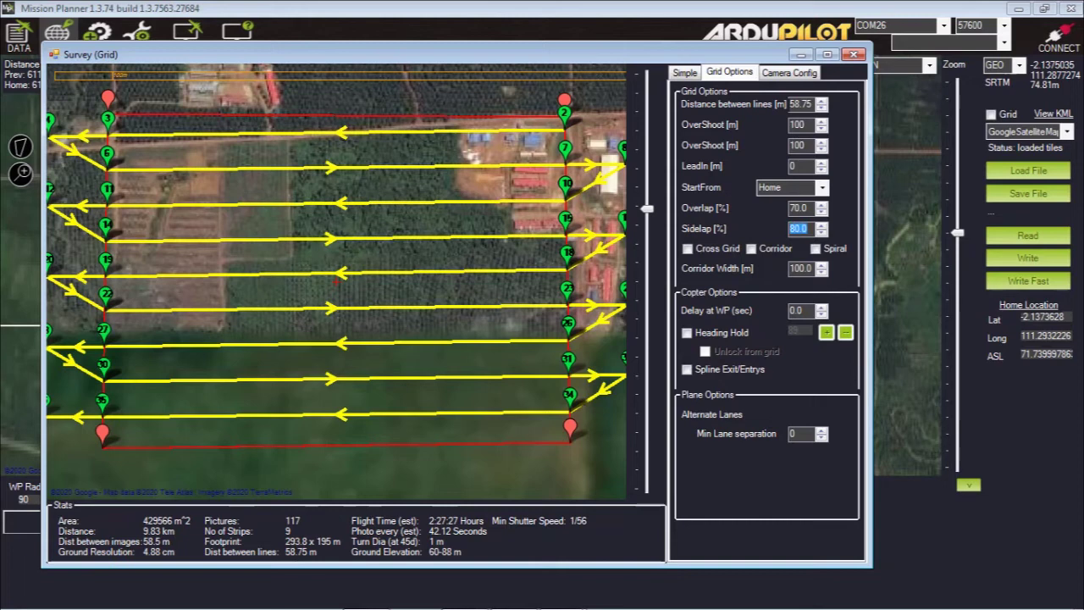
{"action": "type", "text": "90"}
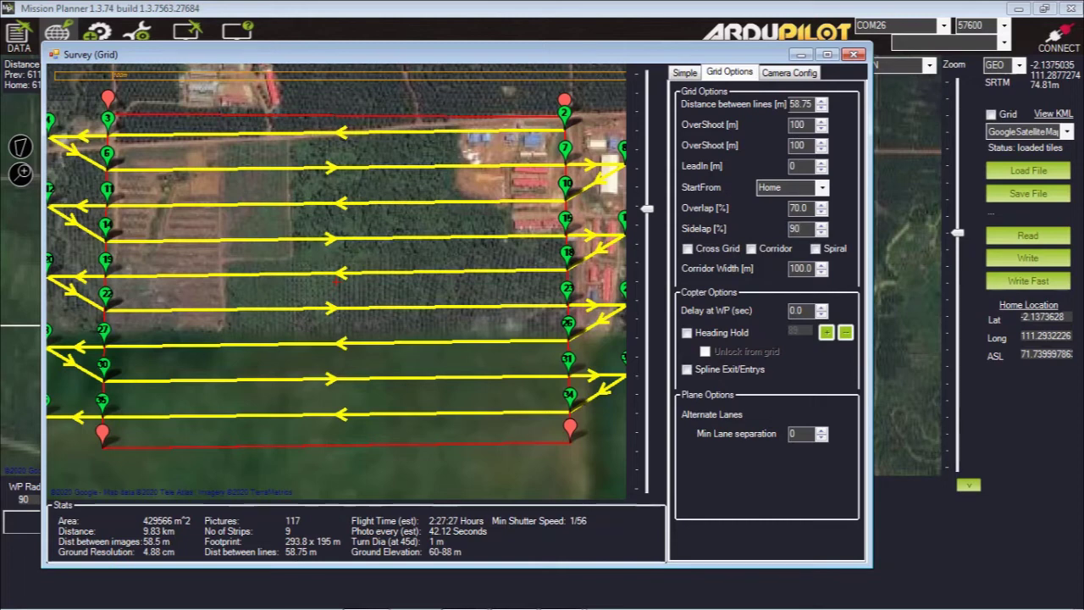
{"action": "key", "text": "Return"}
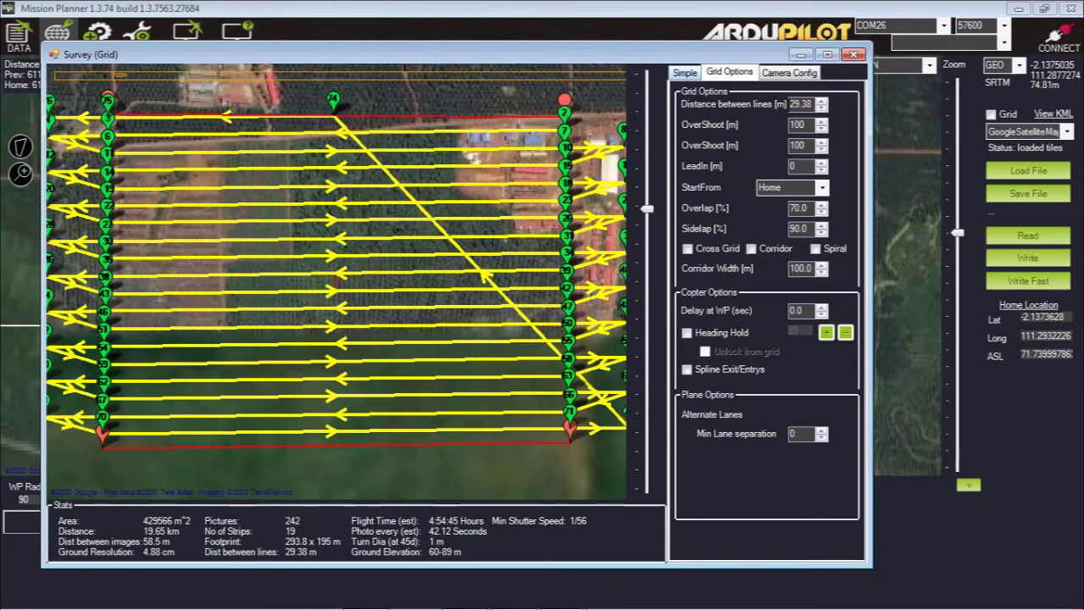
{"action": "left_click", "coordinate": [684, 73]}
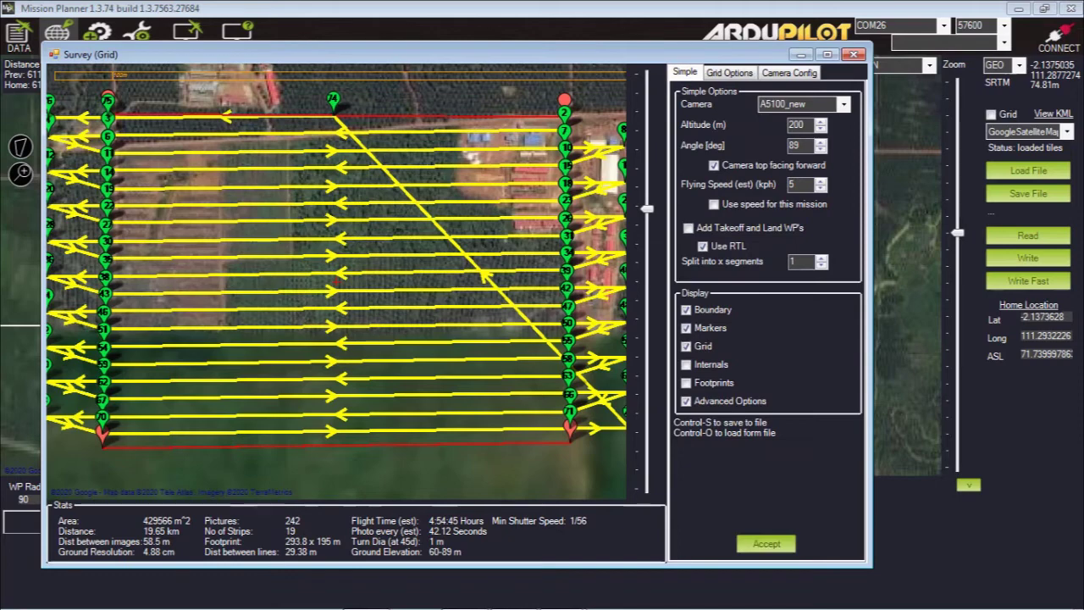
{"action": "left_click", "coordinate": [686, 382]}
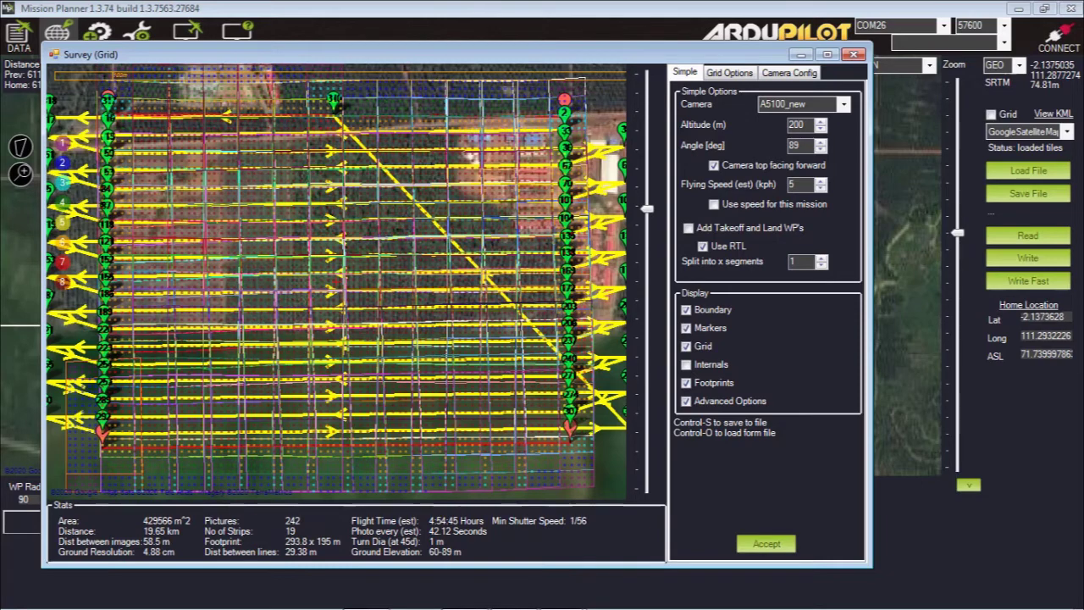
- Set the survey grid to 80% Sidelap and 70% Overlap, with the photo footprints hidden
{"action": "left_click", "coordinate": [729, 73]}
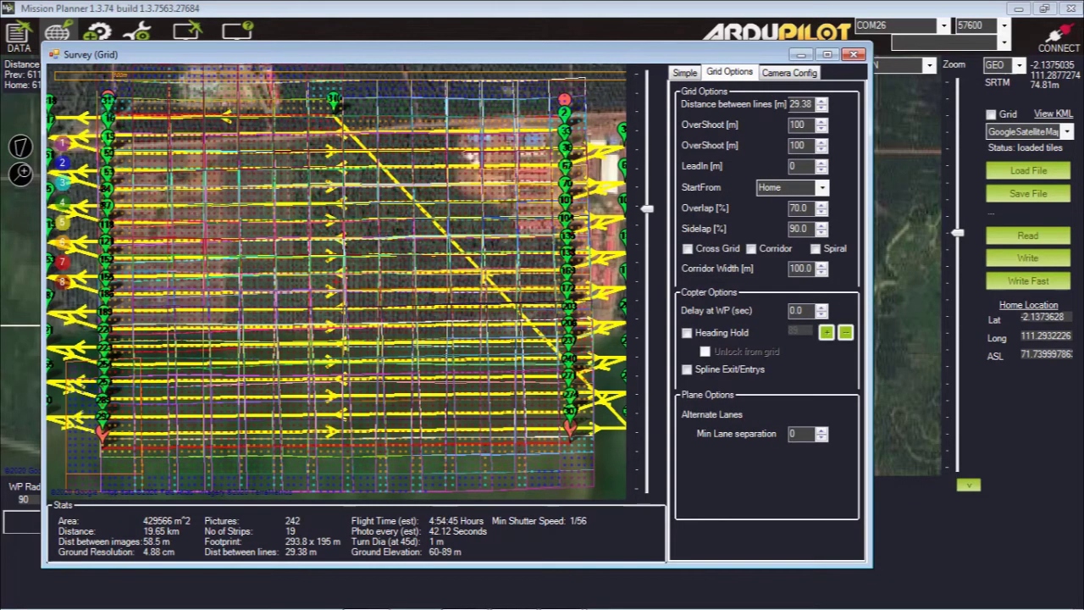
{"action": "double_click", "coordinate": [798, 228]}
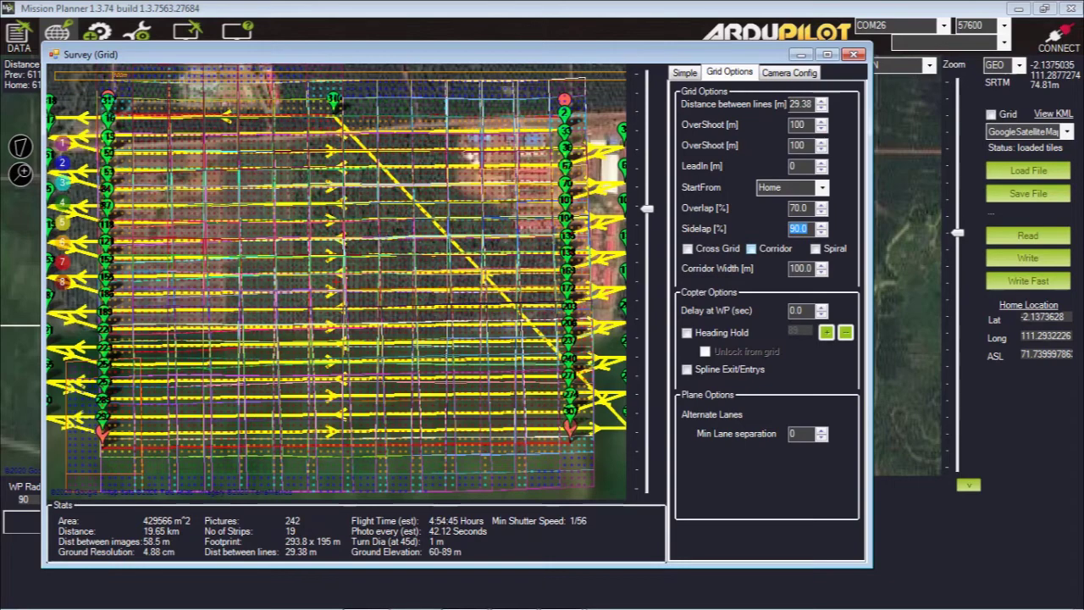
{"action": "type", "text": "80"}
{"action": "key", "text": "Tab"}
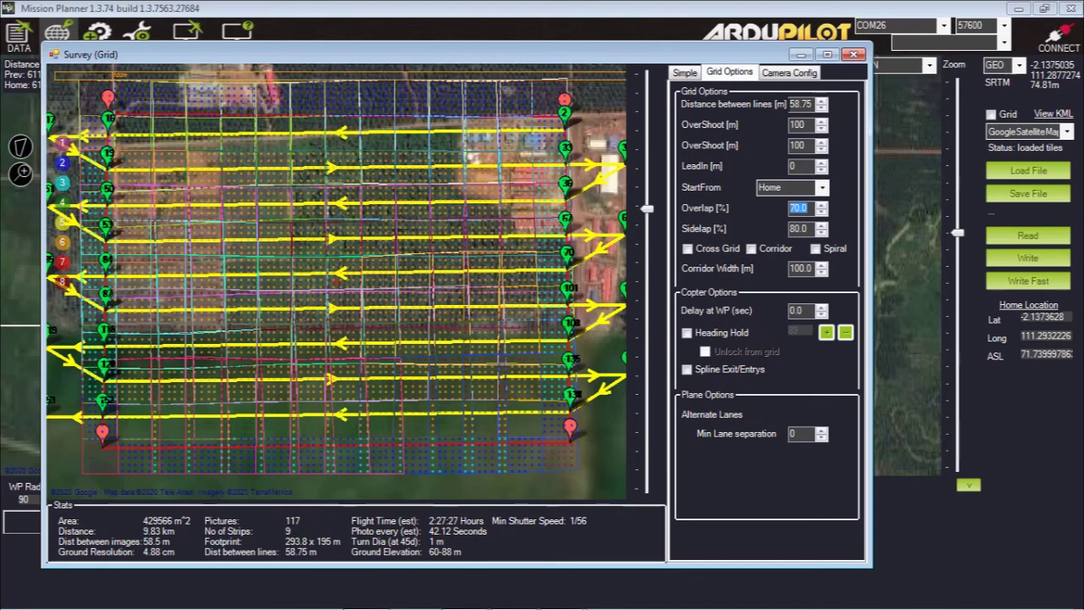
{"action": "type", "text": "70"}
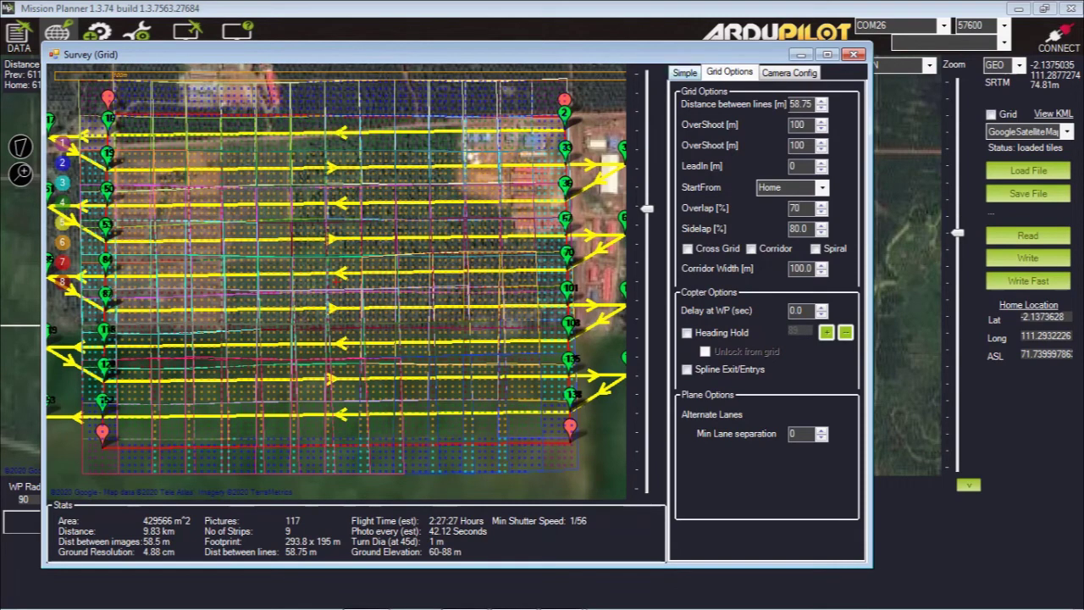
{"action": "left_click", "coordinate": [685, 73]}
{"action": "left_click", "coordinate": [686, 383]}
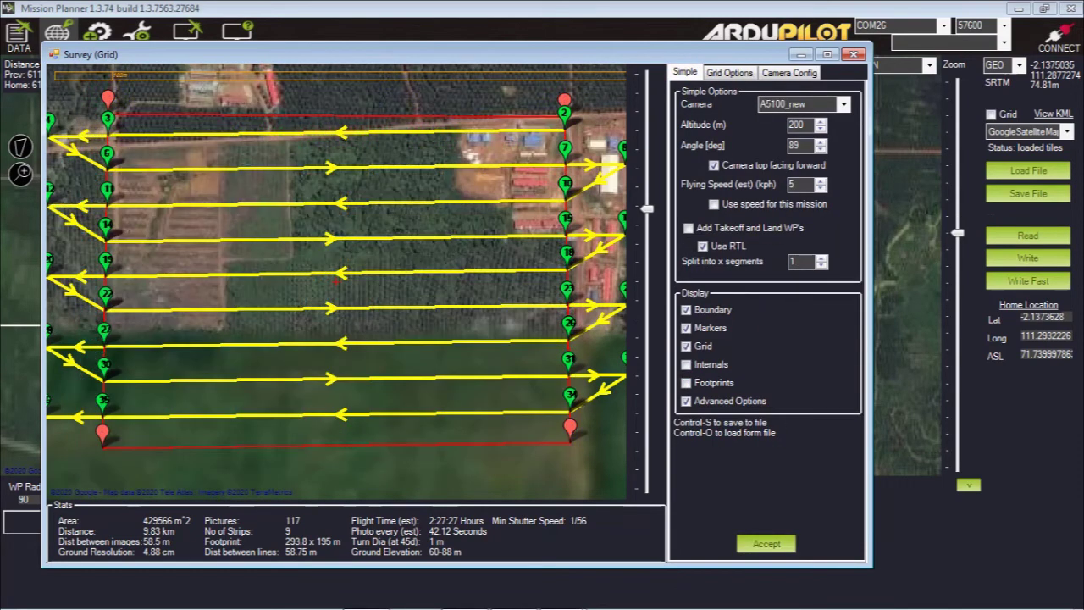
- Set the survey grid's Overlap to 80%
{"action": "left_click", "coordinate": [729, 73]}
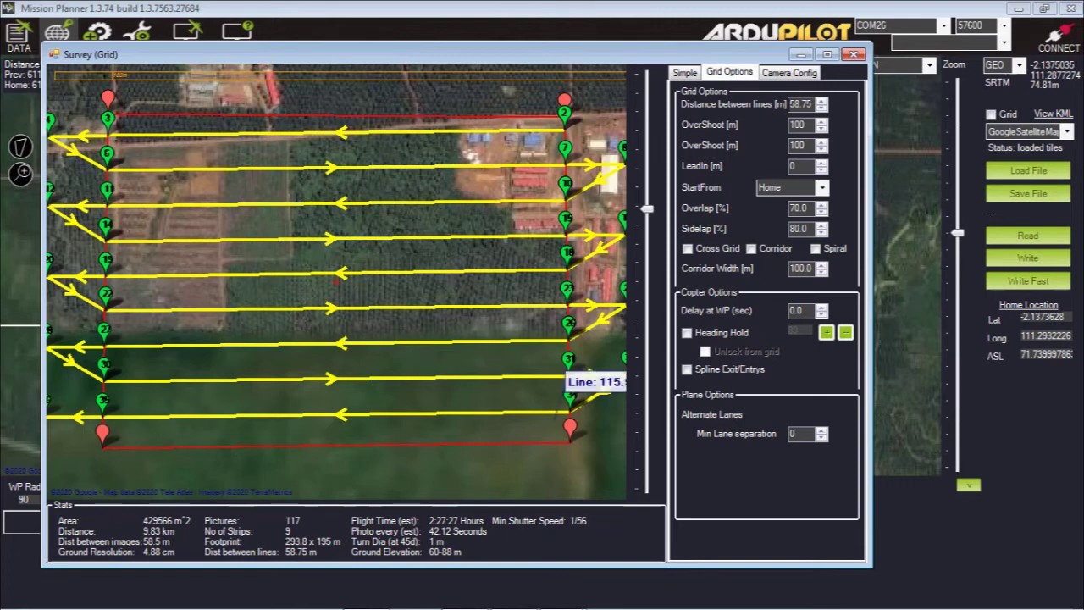
{"action": "double_click", "coordinate": [798, 208]}
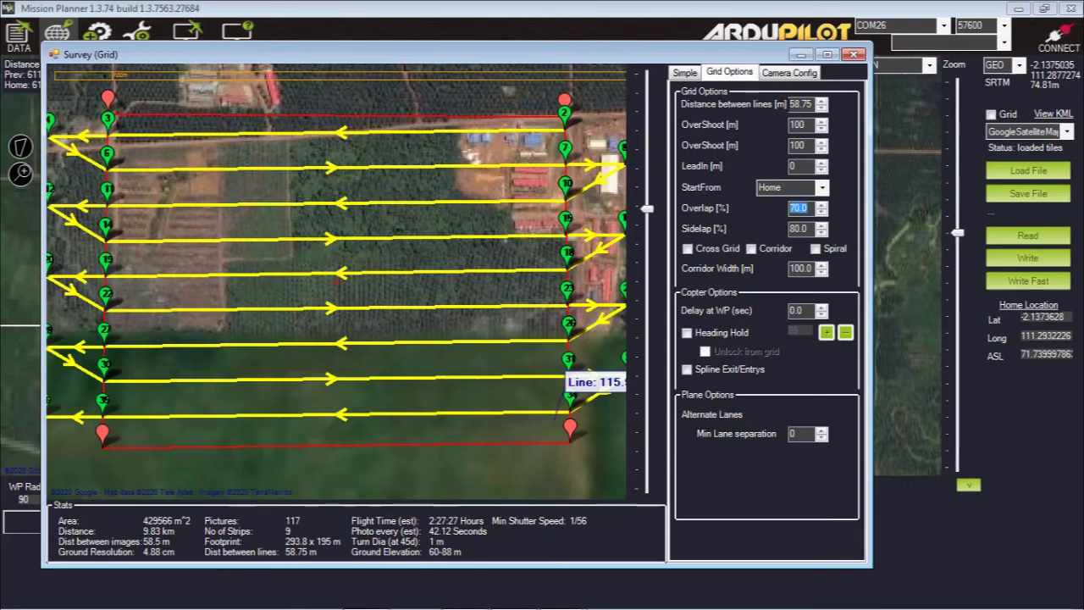
{"action": "type", "text": "80"}
{"action": "key", "text": "Return"}
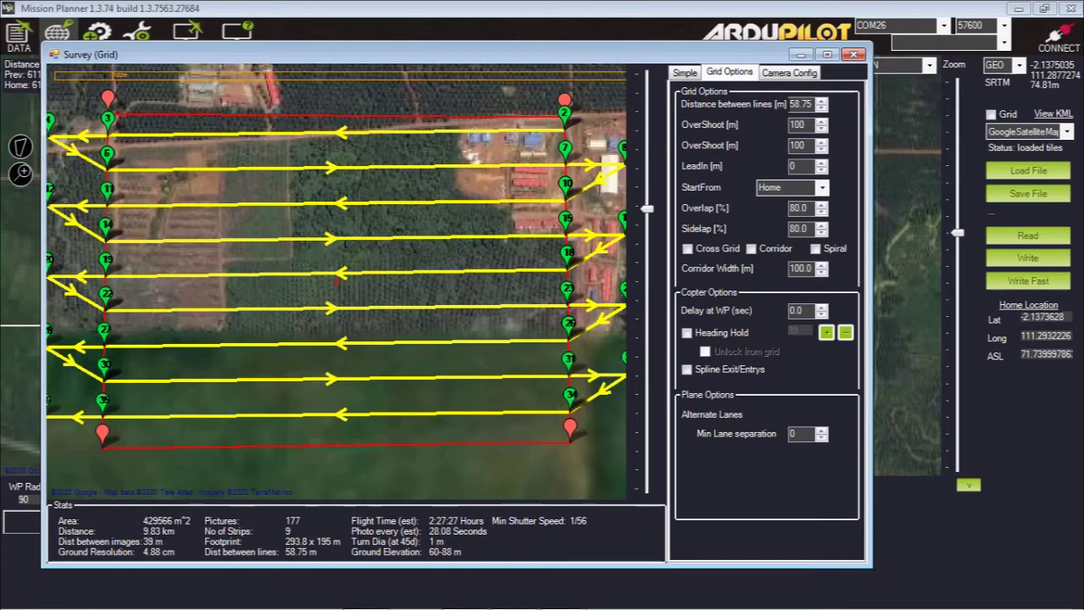
- Raise the Overlap by a few percent, and lower it stepwise to 60%
{"action": "left_click", "coordinate": [820, 203]}
{"action": "left_click", "coordinate": [821, 204]}
{"action": "left_click", "coordinate": [820, 203]}
{"action": "left_click", "coordinate": [820, 203]}
{"action": "left_click", "coordinate": [821, 203]}
{"action": "left_click", "coordinate": [820, 204]}
{"action": "left_click", "coordinate": [821, 211]}
{"action": "left_click", "coordinate": [821, 210]}
{"action": "left_click", "coordinate": [821, 210]}
{"action": "left_click", "coordinate": [820, 210]}
{"action": "left_click", "coordinate": [820, 211]}
{"action": "left_click", "coordinate": [820, 211]}
{"action": "left_click", "coordinate": [820, 211]}
{"action": "left_click", "coordinate": [820, 211]}
{"action": "left_click", "coordinate": [820, 211]}
{"action": "left_click", "coordinate": [820, 211]}
{"action": "left_click", "coordinate": [820, 211]}
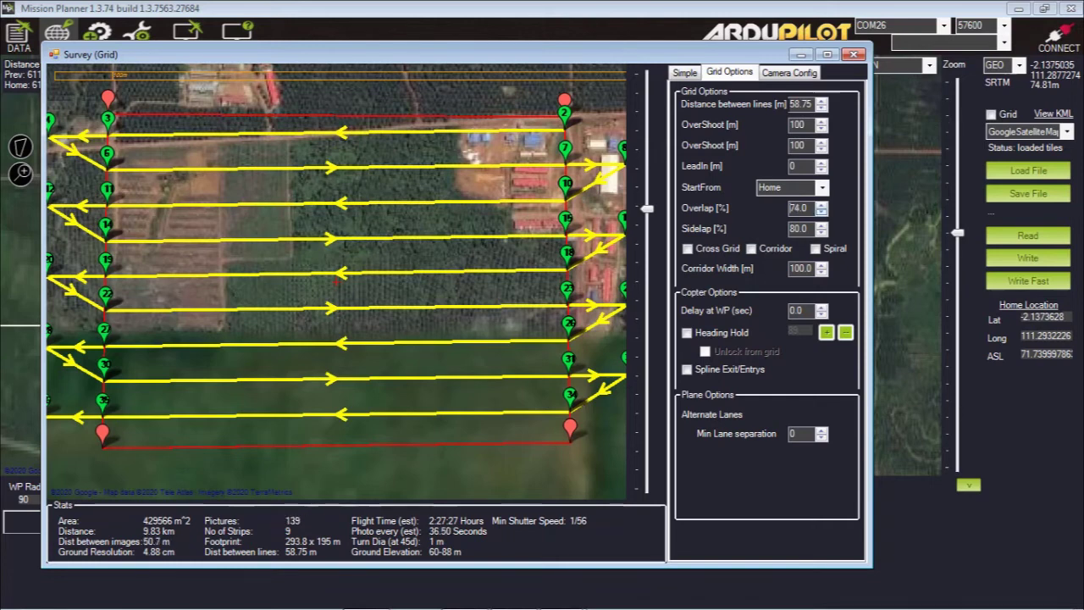
{"action": "left_click", "coordinate": [820, 211]}
{"action": "left_click", "coordinate": [821, 211]}
{"action": "left_click", "coordinate": [820, 211]}
{"action": "left_click", "coordinate": [821, 211]}
{"action": "left_click", "coordinate": [820, 211]}
{"action": "left_click", "coordinate": [820, 211]}
{"action": "left_click", "coordinate": [820, 211]}
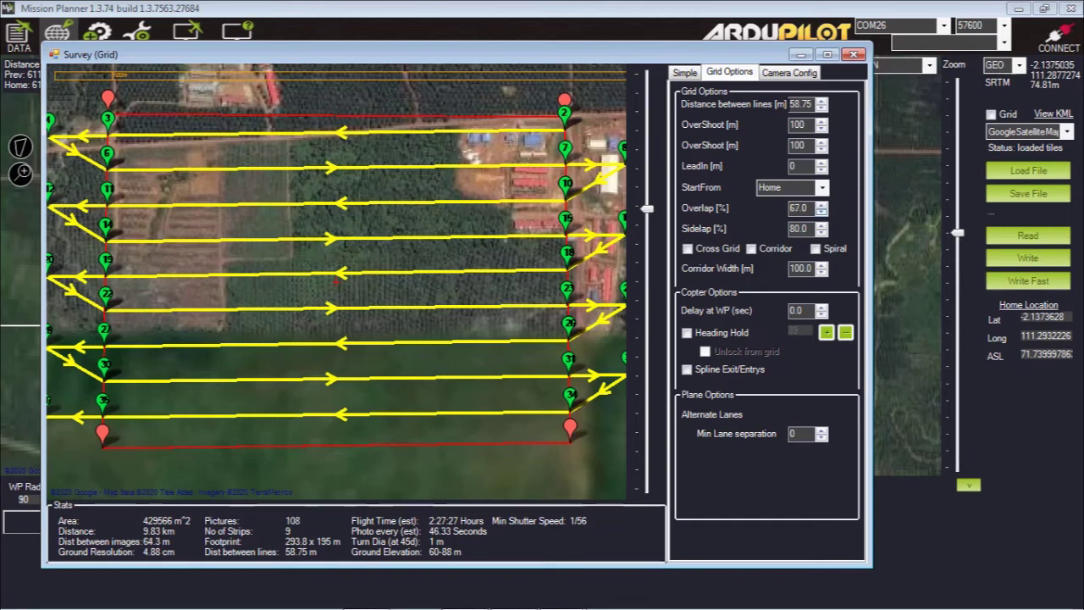
{"action": "left_click", "coordinate": [821, 211]}
{"action": "left_click", "coordinate": [820, 211]}
{"action": "left_click", "coordinate": [821, 211]}
{"action": "left_click", "coordinate": [821, 211]}
{"action": "left_click", "coordinate": [820, 211]}
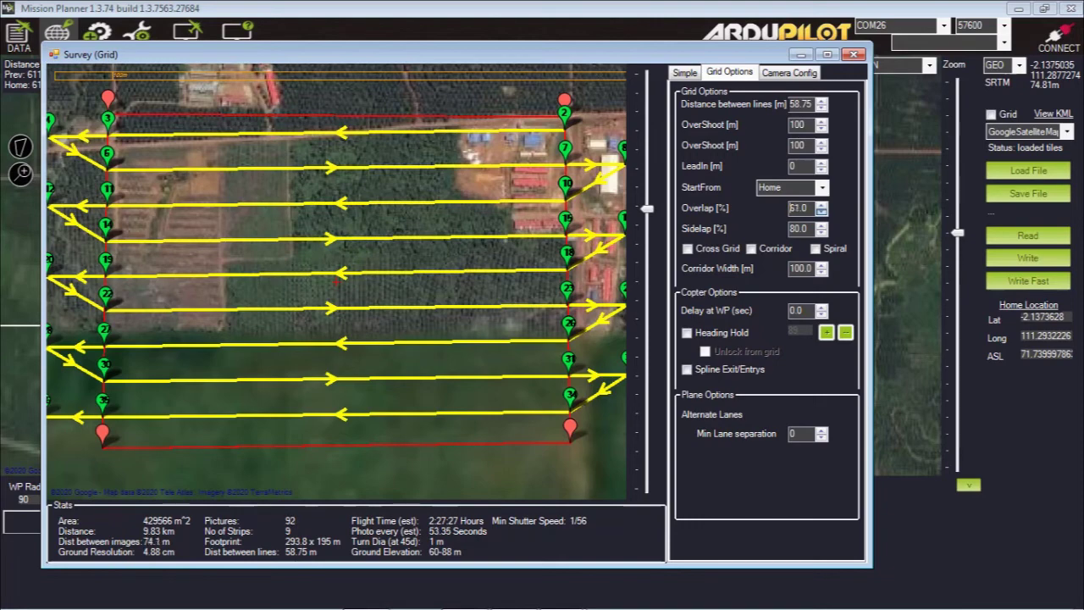
{"action": "left_click", "coordinate": [820, 211]}
{"action": "left_click", "coordinate": [820, 211]}
- Lower the survey grid's Sidelap stepwise to 70%
{"action": "left_click", "coordinate": [820, 232]}
{"action": "left_click", "coordinate": [820, 232]}
{"action": "left_click", "coordinate": [821, 232]}
{"action": "left_click", "coordinate": [820, 232]}
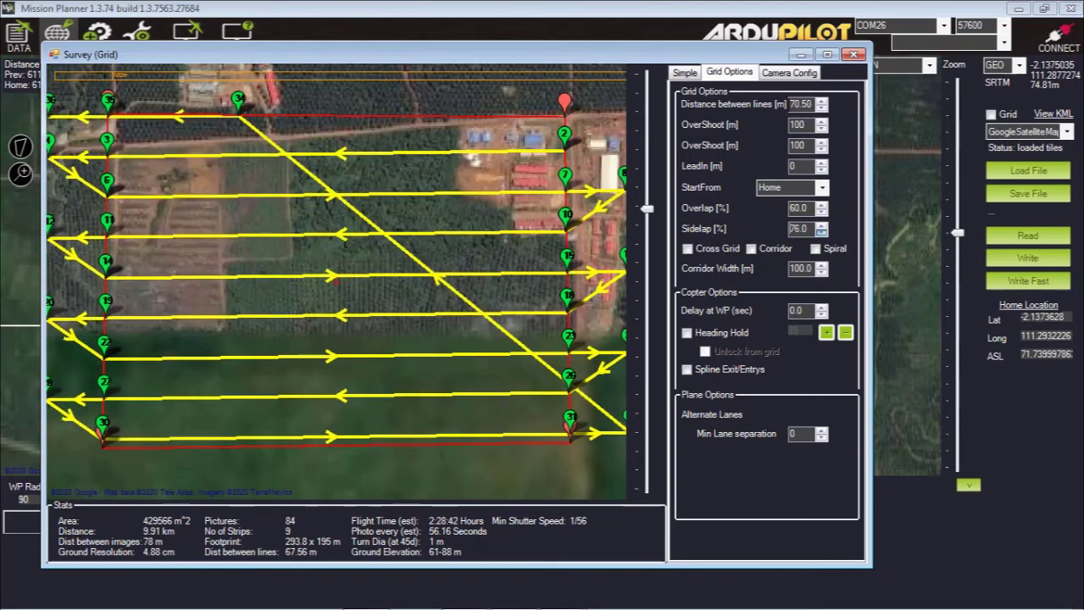
{"action": "left_click", "coordinate": [821, 232]}
{"action": "left_click", "coordinate": [820, 232]}
{"action": "left_click", "coordinate": [820, 232]}
{"action": "left_click", "coordinate": [820, 232]}
{"action": "left_click", "coordinate": [821, 232]}
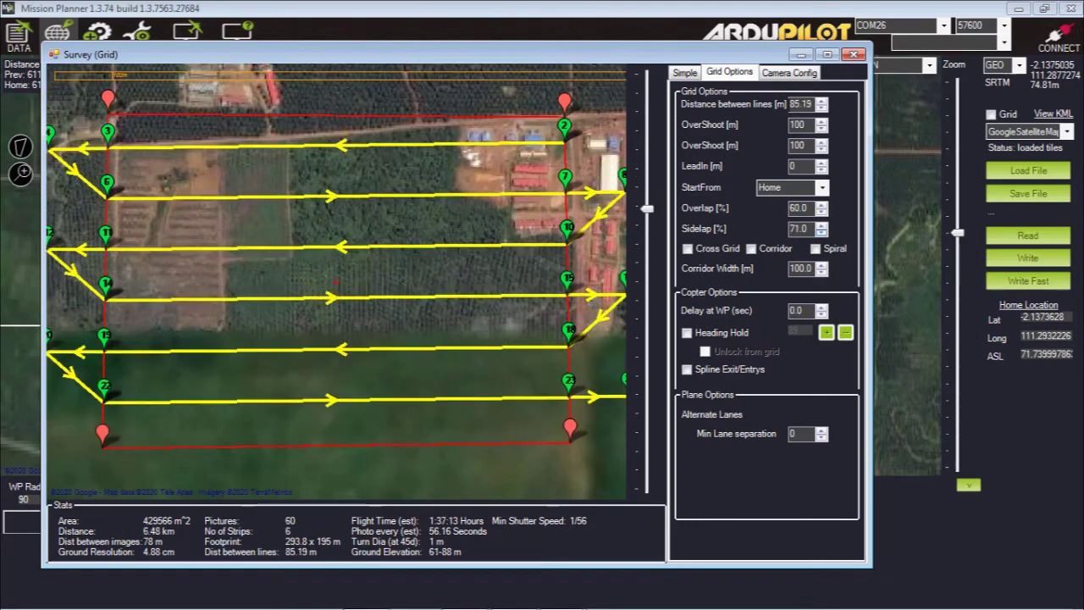
{"action": "left_click", "coordinate": [821, 232]}
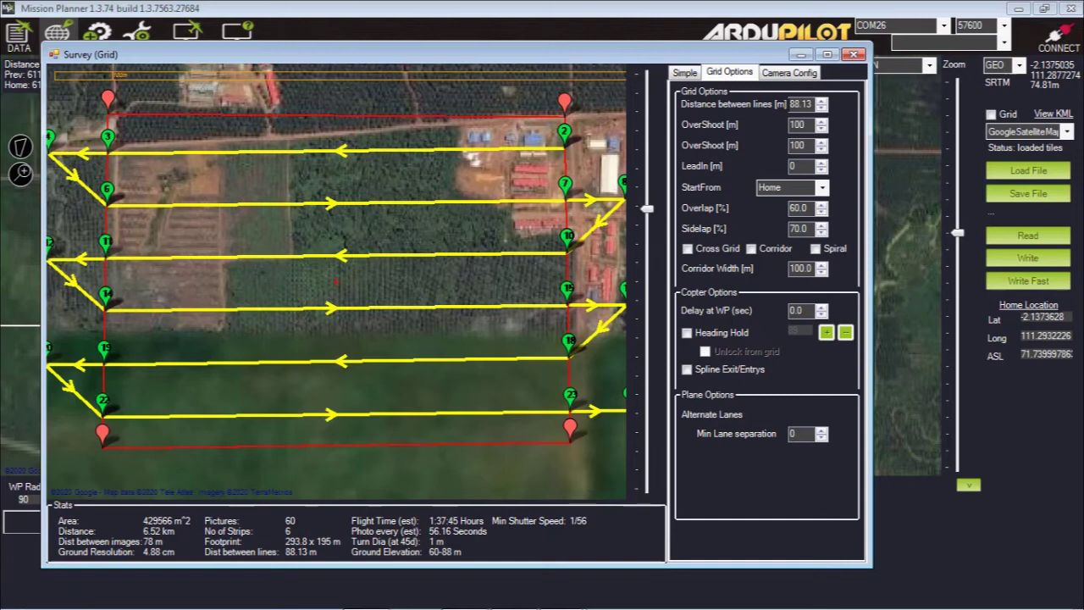
- Raise the survey grid's Overlap stepwise to 71%
{"action": "key", "text": "Up"}
{"action": "key", "text": "Up"}
{"action": "key", "text": "Up"}
{"action": "key", "text": "Up"}
{"action": "key", "text": "Up"}
{"action": "key", "text": "Up"}
{"action": "key", "text": "Up"}
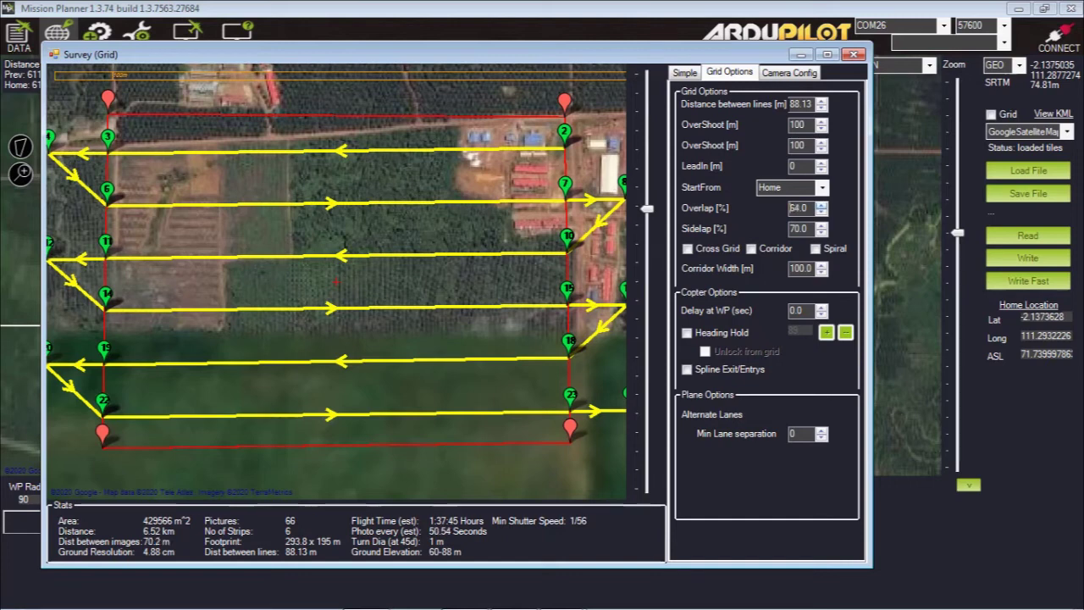
{"action": "key", "text": "Up"}
{"action": "key", "text": "Up"}
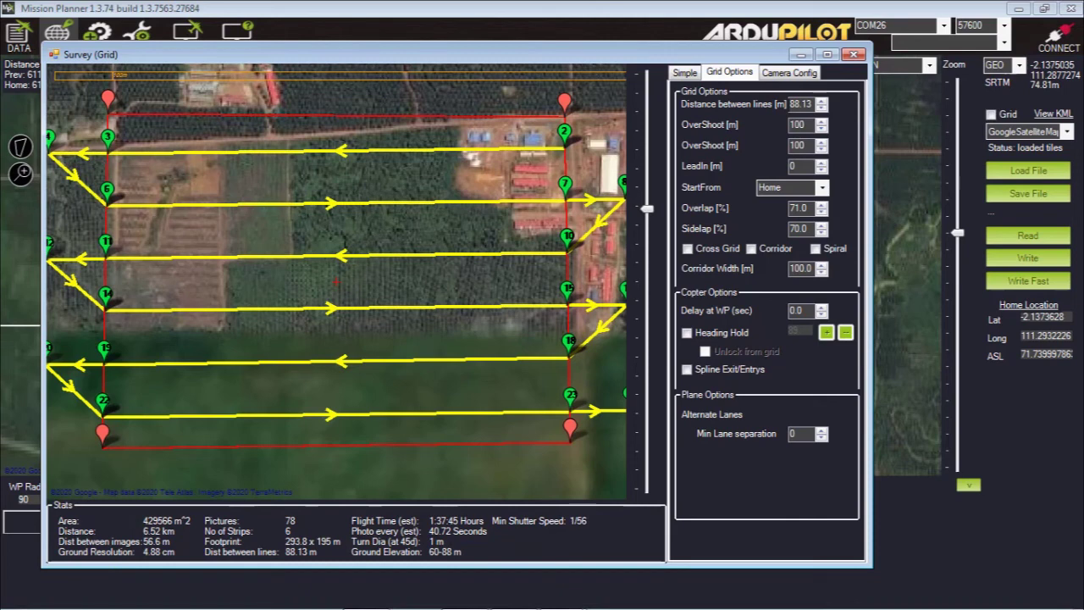
- Lower the second OverShoot distance by a few metres and return it to 100 m
{"action": "left_click", "coordinate": [821, 149]}
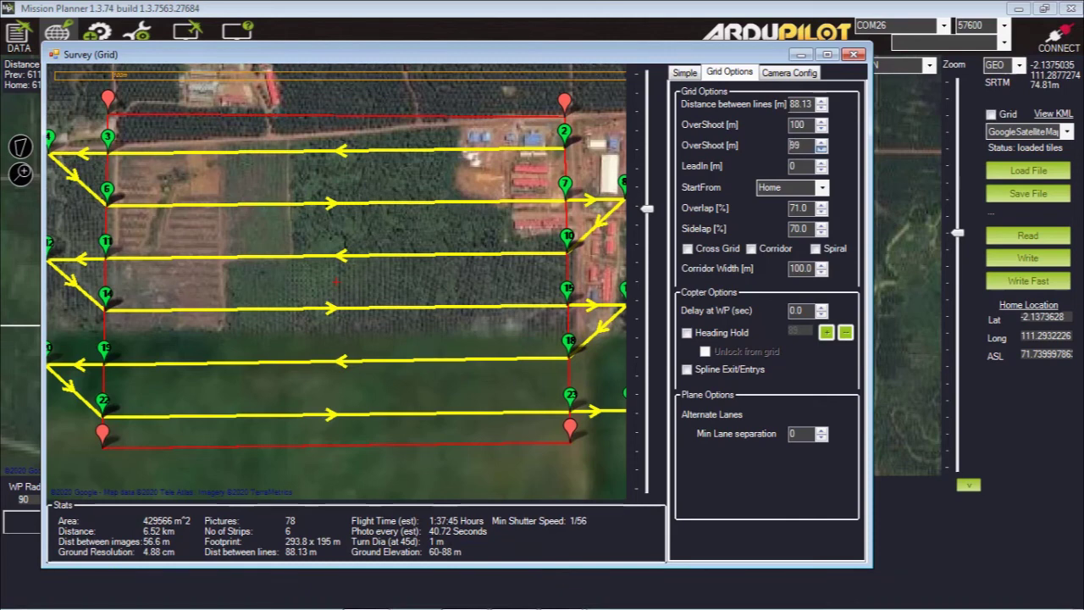
{"action": "left_click", "coordinate": [821, 149]}
{"action": "left_click", "coordinate": [822, 149]}
{"action": "left_click", "coordinate": [821, 141]}
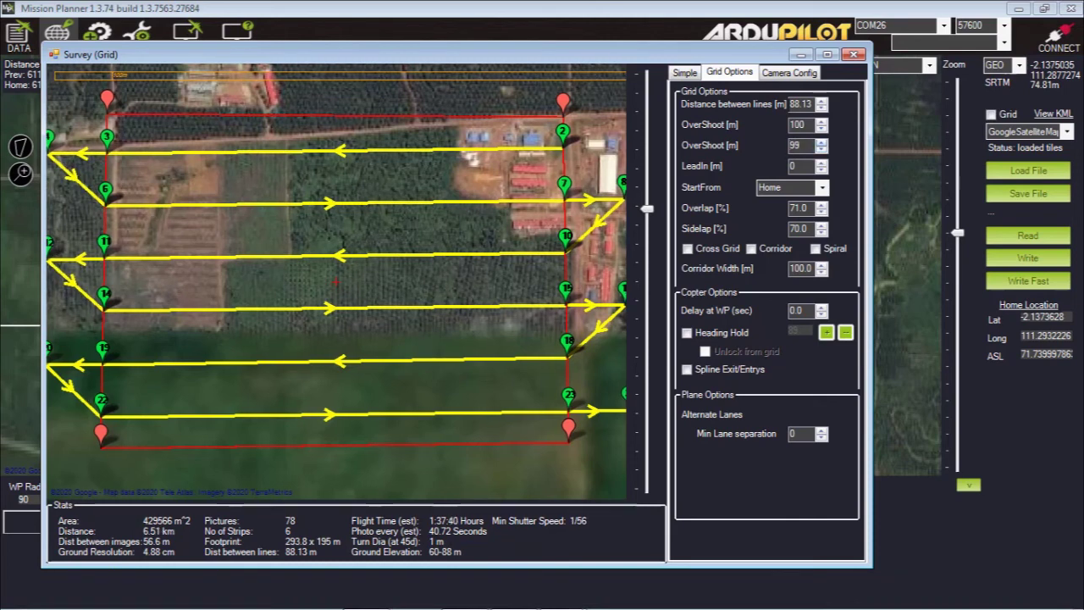
{"action": "left_click", "coordinate": [821, 142]}
{"action": "left_click", "coordinate": [821, 142]}
- Lower the survey grid's Overlap stepwise from its raised value to 60%
{"action": "left_click", "coordinate": [821, 211]}
{"action": "left_click", "coordinate": [821, 212]}
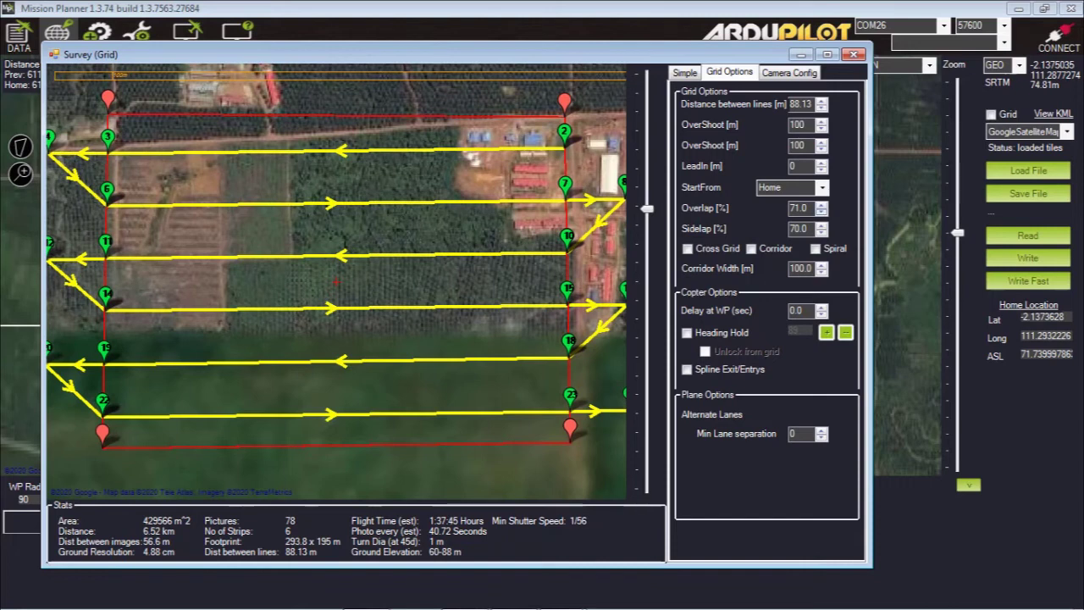
{"action": "left_click", "coordinate": [822, 212]}
{"action": "left_click", "coordinate": [821, 212]}
{"action": "left_click", "coordinate": [821, 212]}
{"action": "left_click", "coordinate": [822, 211]}
{"action": "left_click", "coordinate": [821, 212]}
{"action": "left_click", "coordinate": [822, 212]}
{"action": "left_click", "coordinate": [821, 212]}
{"action": "left_click", "coordinate": [821, 212]}
{"action": "left_click", "coordinate": [822, 211]}
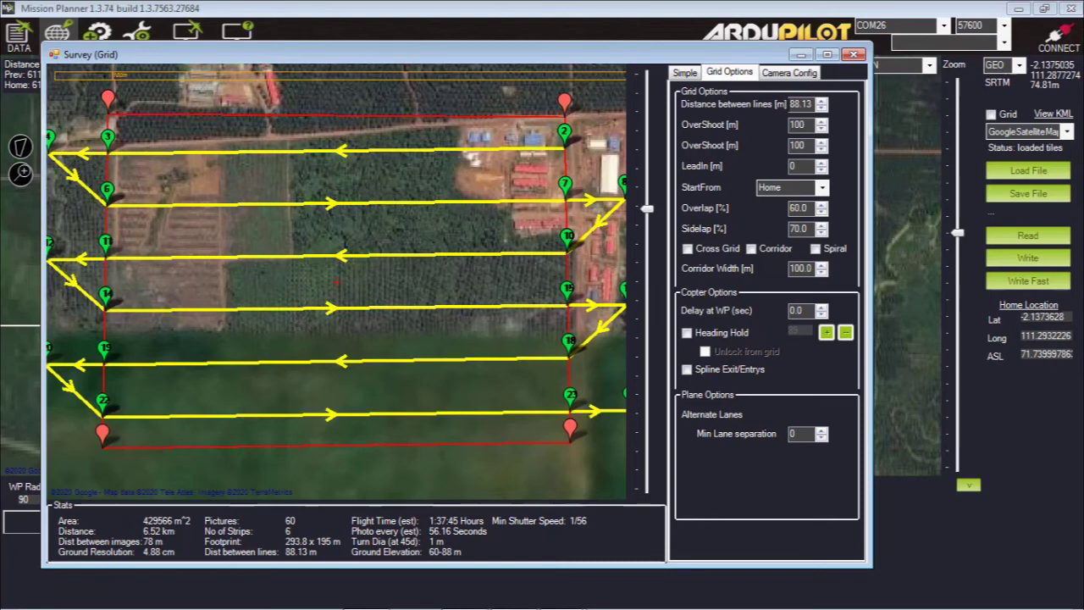
- Turn off the Camera top facing forward option for the survey
{"action": "left_click", "coordinate": [685, 73]}
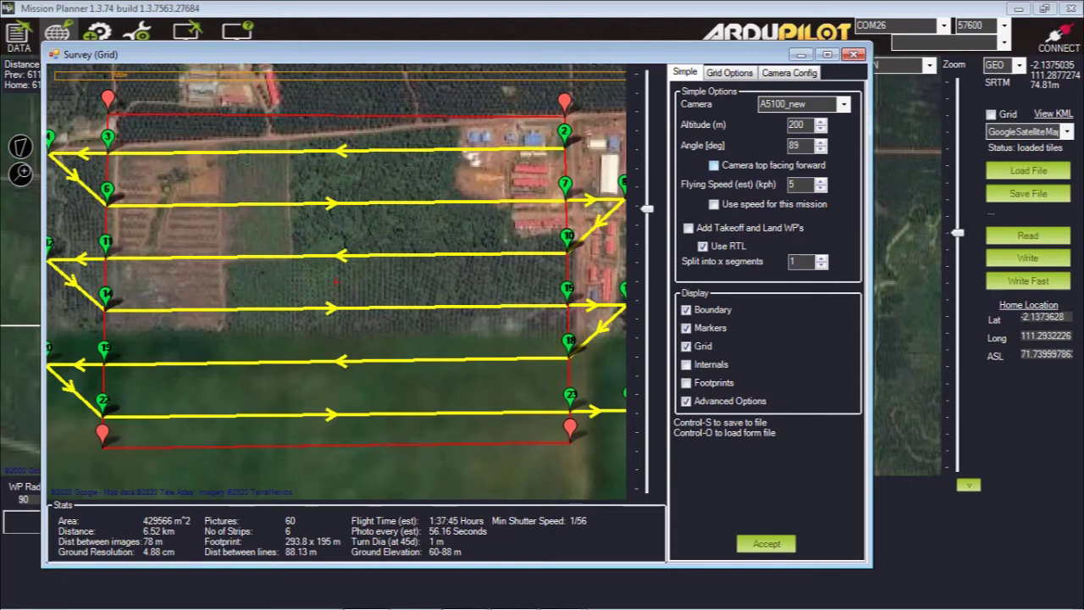
{"action": "left_click", "coordinate": [714, 165]}
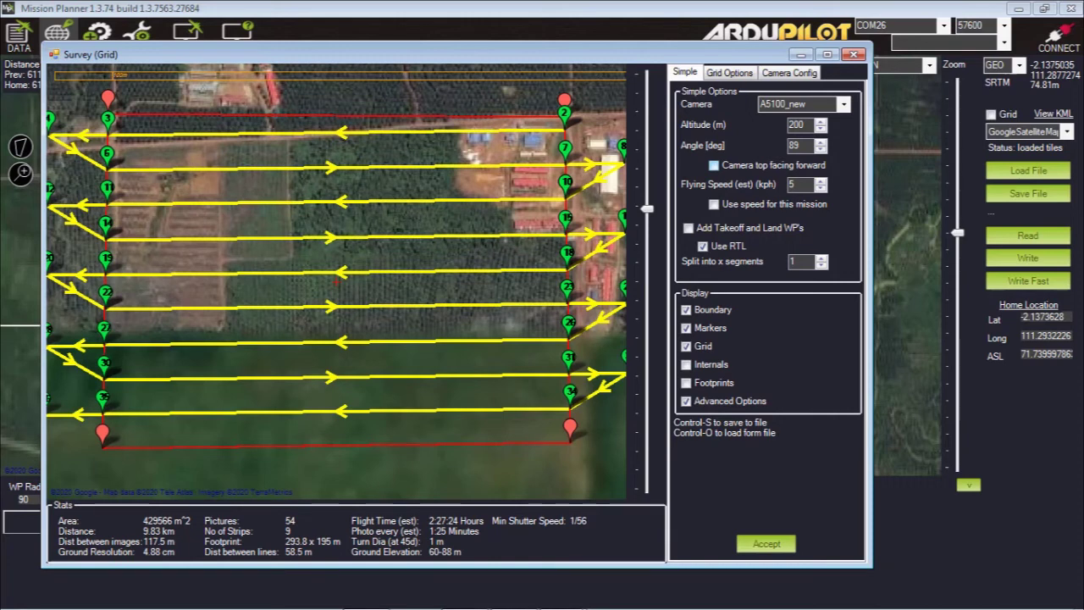
- Turn on the Camera top facing forward option for the survey and view the camera configuration
{"action": "left_click", "coordinate": [714, 165]}
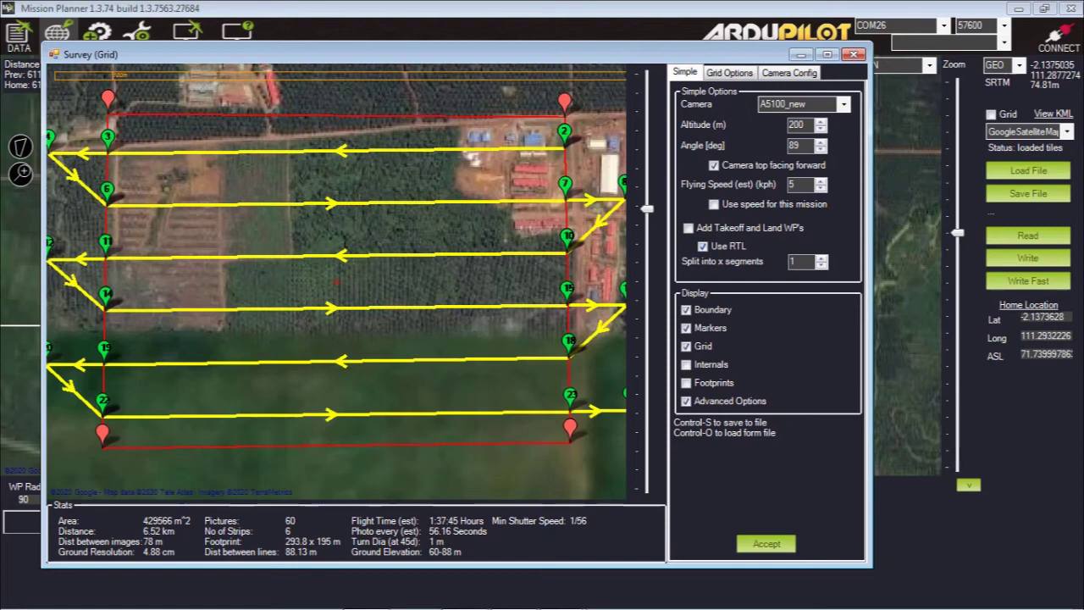
{"action": "left_click", "coordinate": [789, 73]}
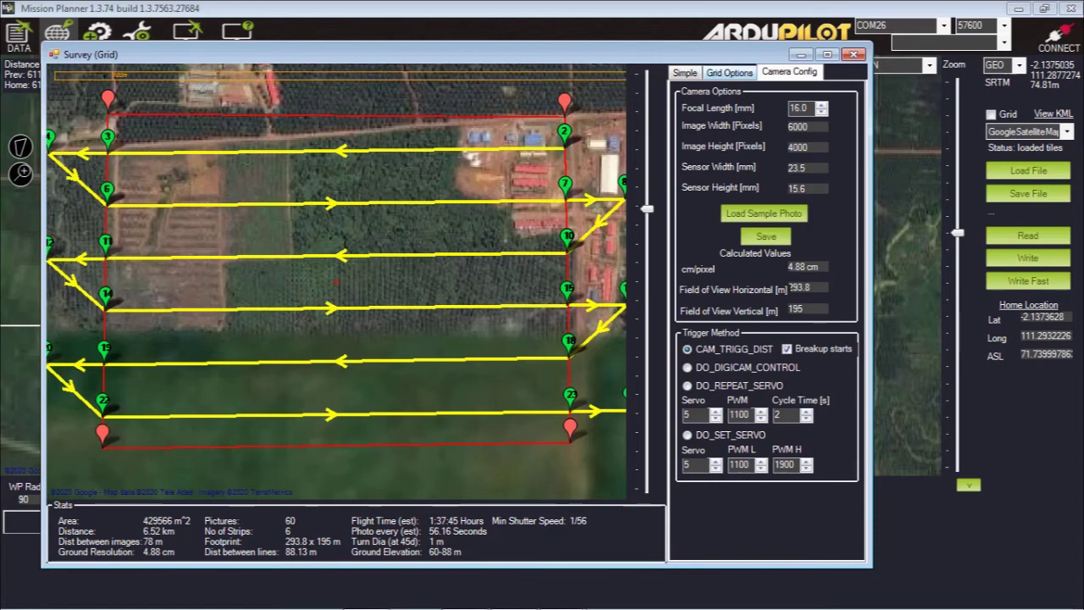
- Try the Corridor and Cross Grid patterns in the survey's grid options, turning each one off again
{"action": "left_click", "coordinate": [729, 72]}
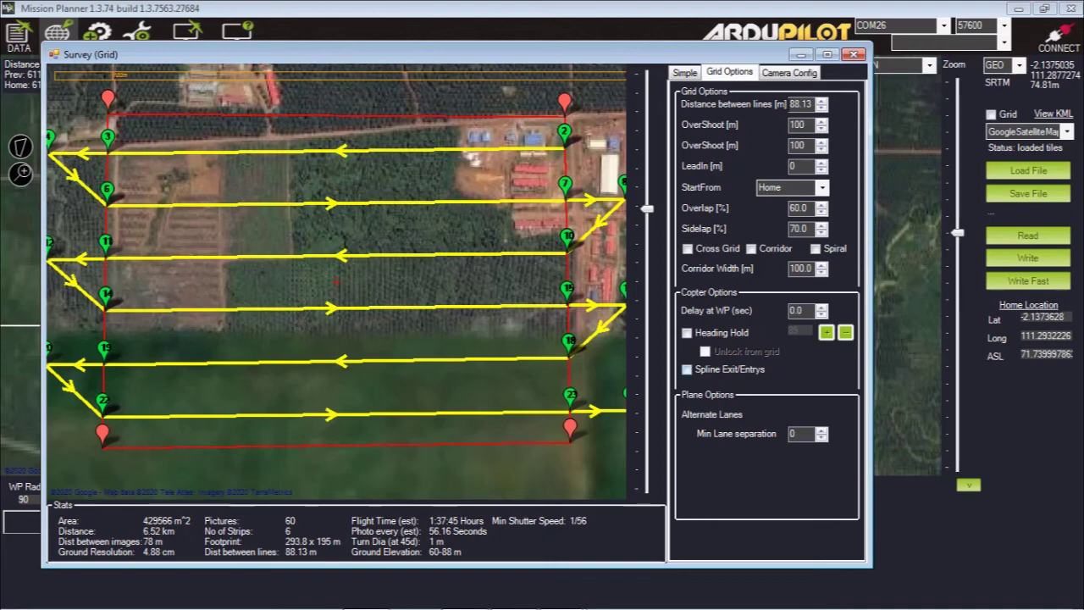
{"action": "left_click", "coordinate": [751, 249]}
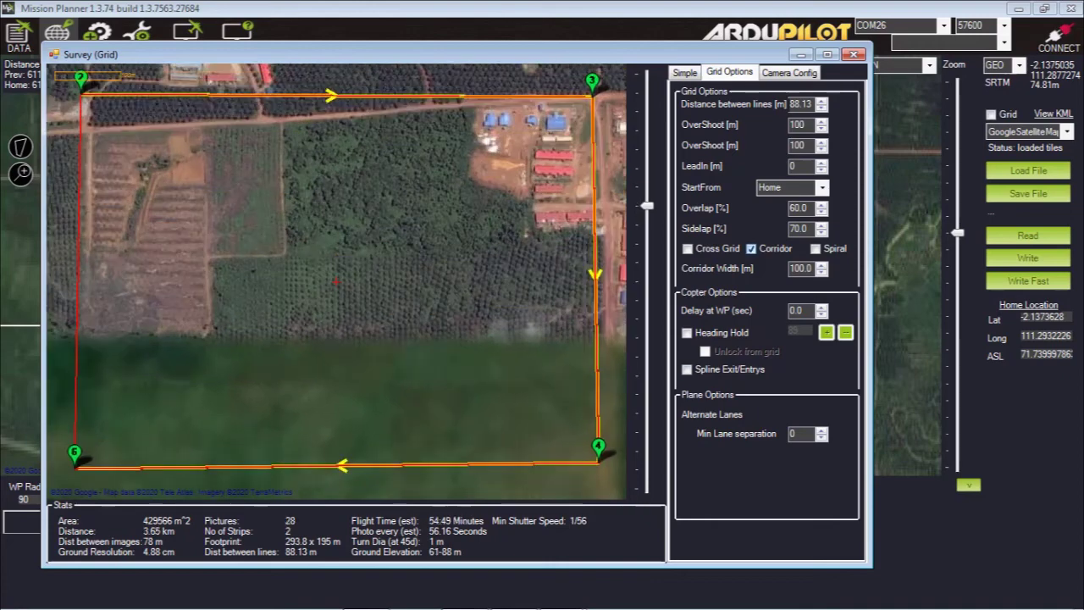
{"action": "left_click", "coordinate": [751, 249]}
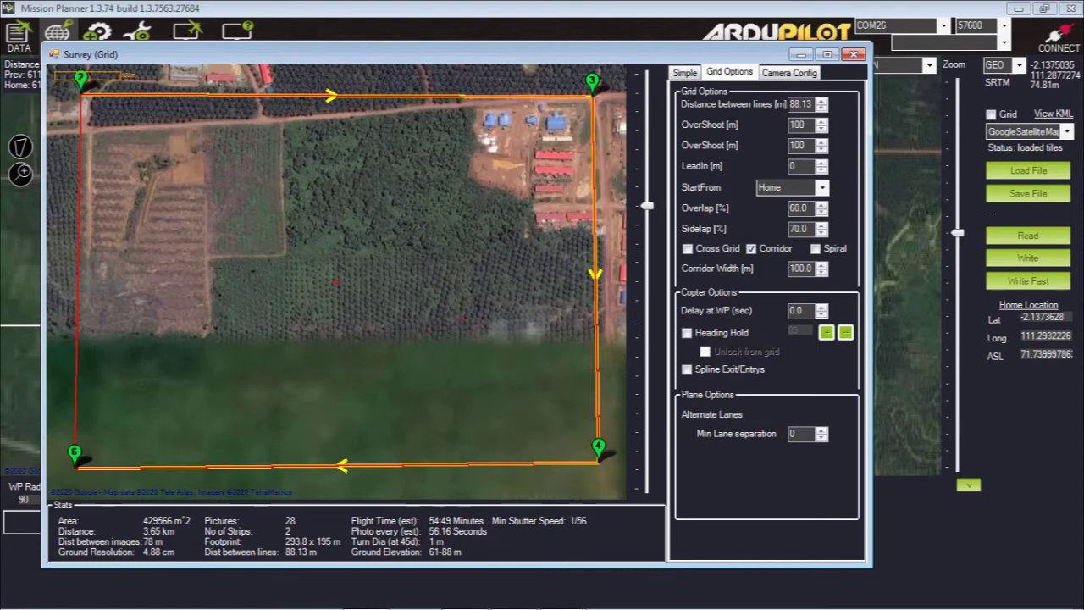
{"action": "left_click", "coordinate": [751, 249]}
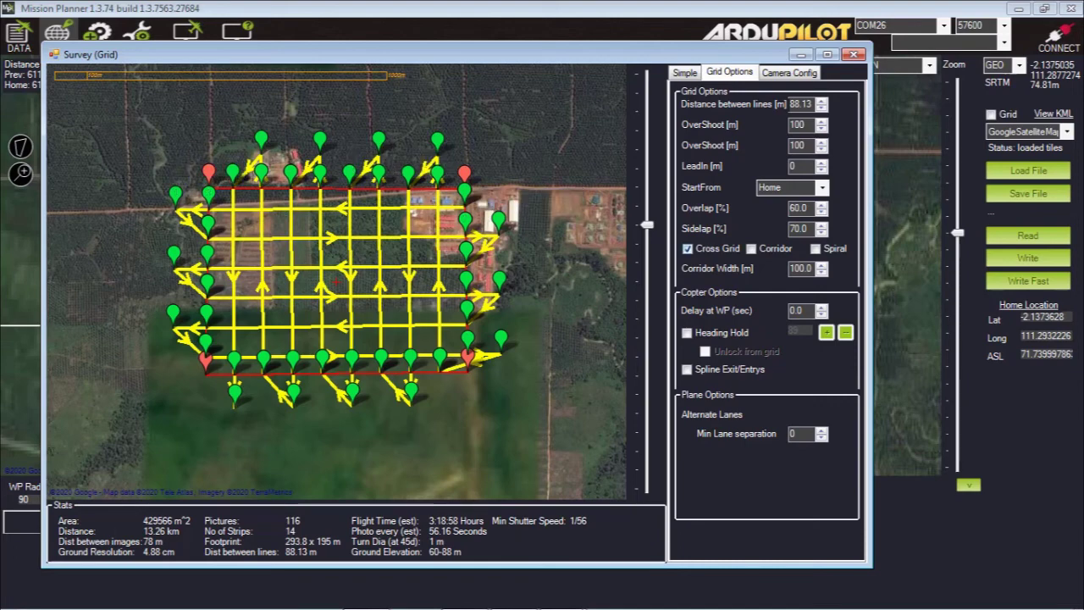
{"action": "left_click", "coordinate": [688, 249]}
- Try the Spiral pattern for the survey, inspect its flight path on the map, and turn it off again
{"action": "left_click", "coordinate": [816, 249]}
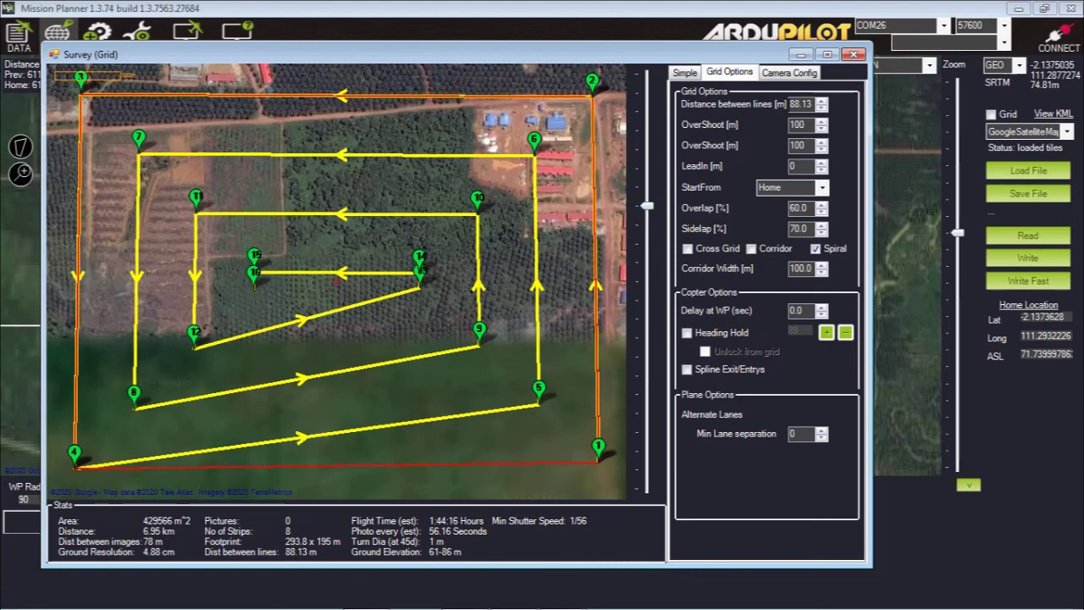
{"action": "scroll", "coordinate": [336, 281], "scroll_direction": "down", "scroll_amount": 3}
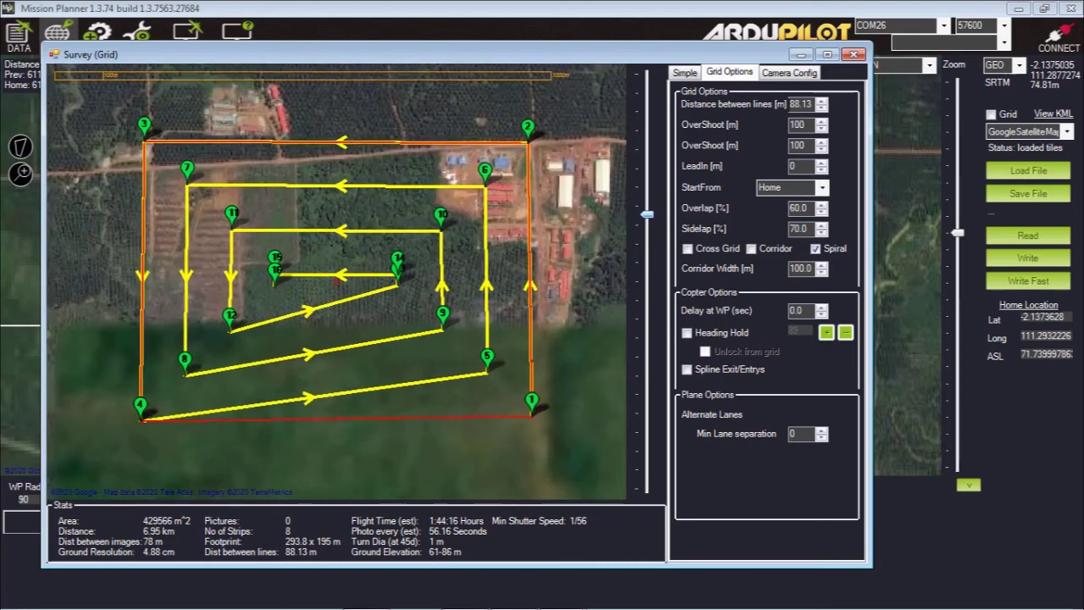
{"action": "scroll", "coordinate": [336, 281], "scroll_direction": "up", "scroll_amount": 3}
{"action": "scroll", "coordinate": [336, 281], "scroll_direction": "down", "scroll_amount": 1}
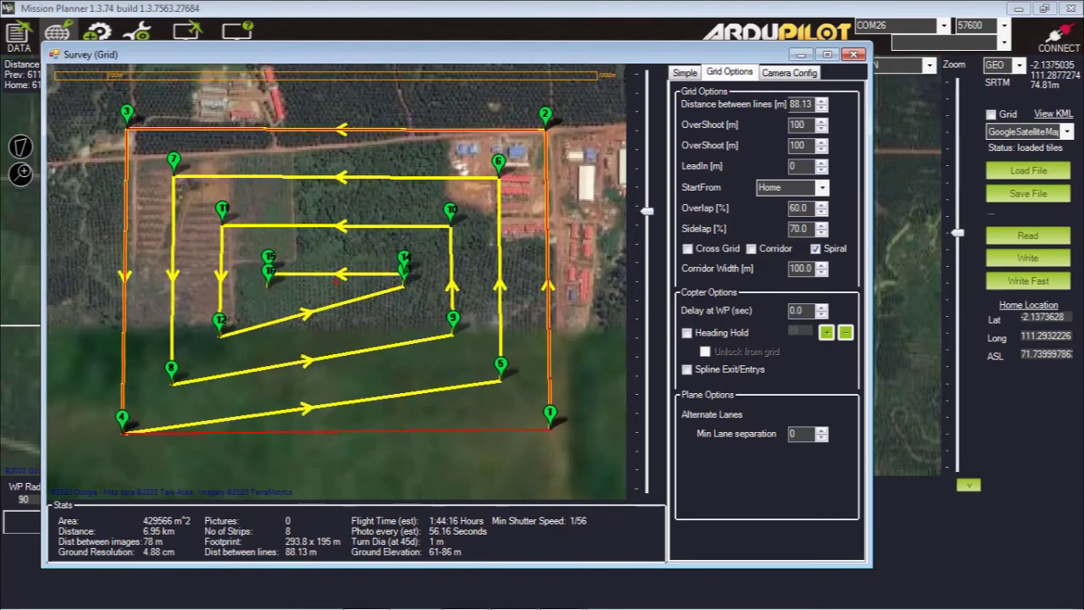
{"action": "left_click", "coordinate": [814, 248]}
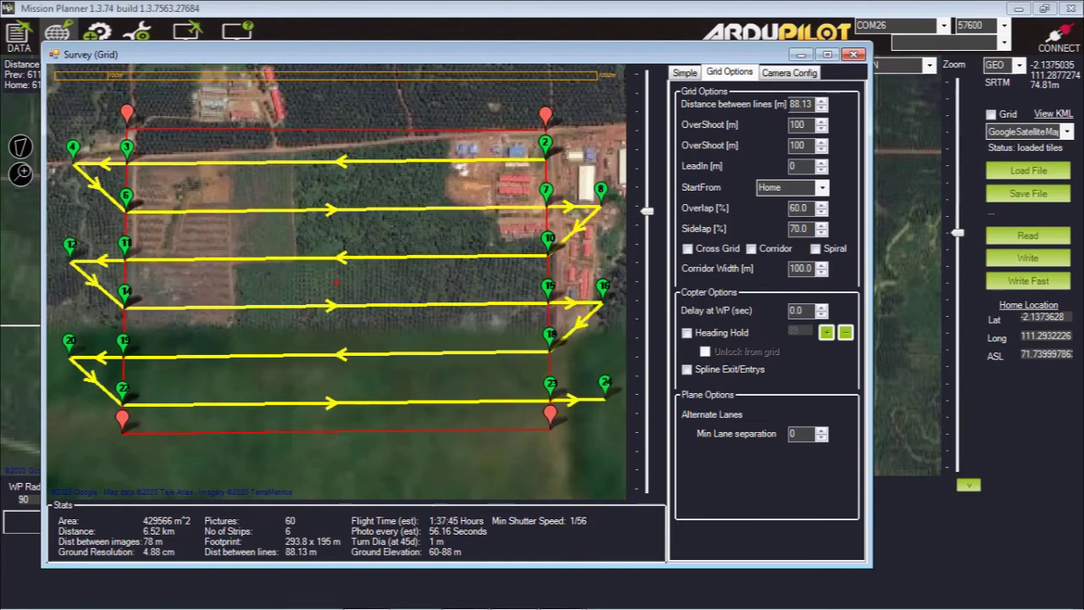
- Accept the survey grid plan to generate the mission waypoints, and enlarge the waypoint list below the map
{"action": "left_click", "coordinate": [789, 72]}
{"action": "left_click", "coordinate": [685, 73]}
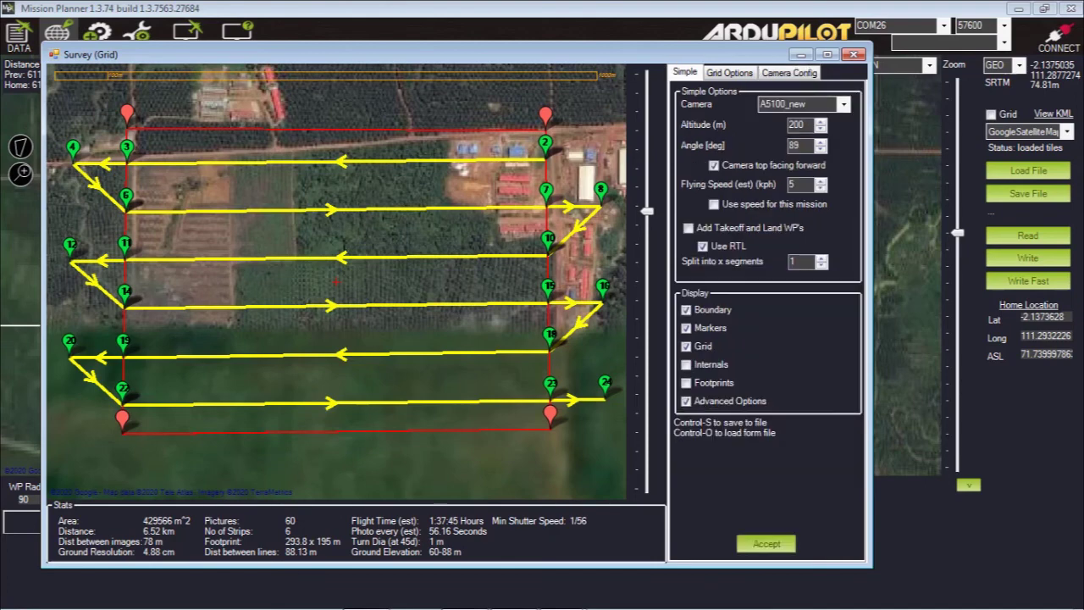
{"action": "left_click", "coordinate": [765, 543]}
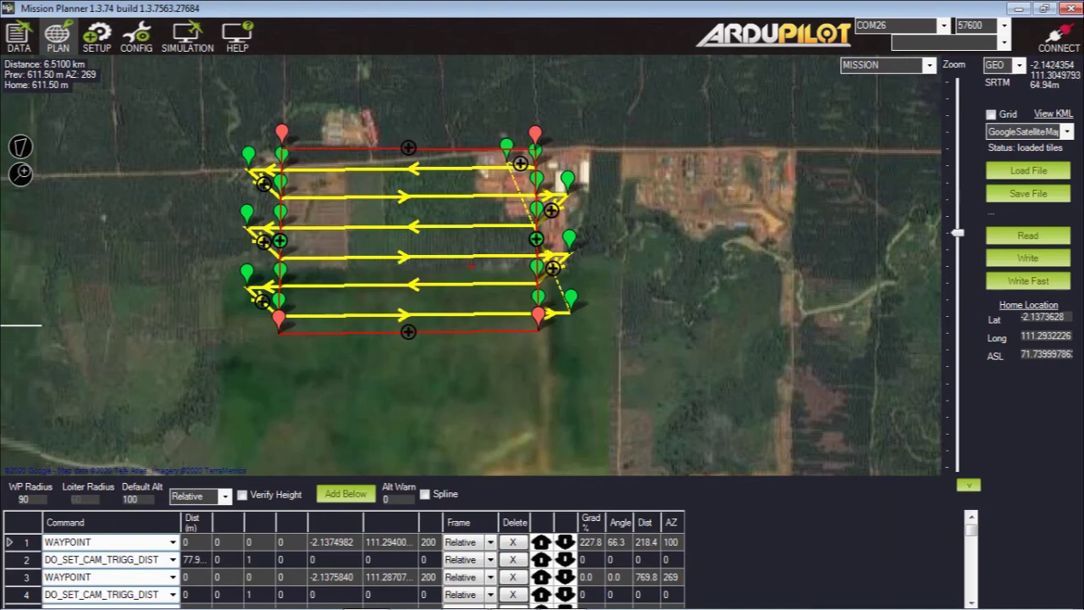
{"action": "left_click_drag", "start_coordinate": [491, 460], "coordinate": [491, 453]}
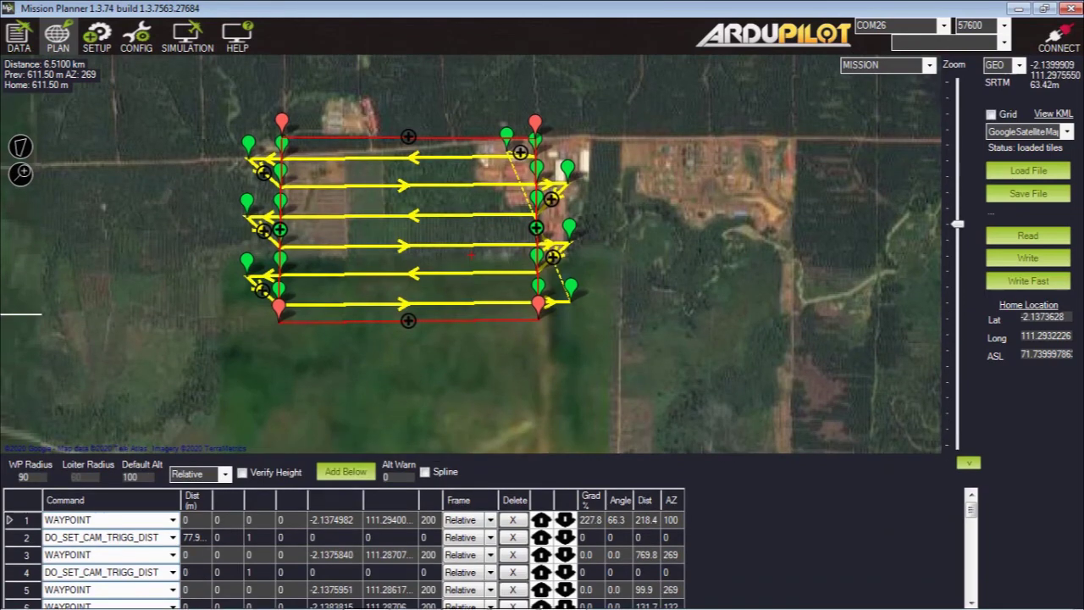
- Move the home marker out of the survey polygon to the built-up area east of it
{"action": "mouse_move", "coordinate": [535, 122]}
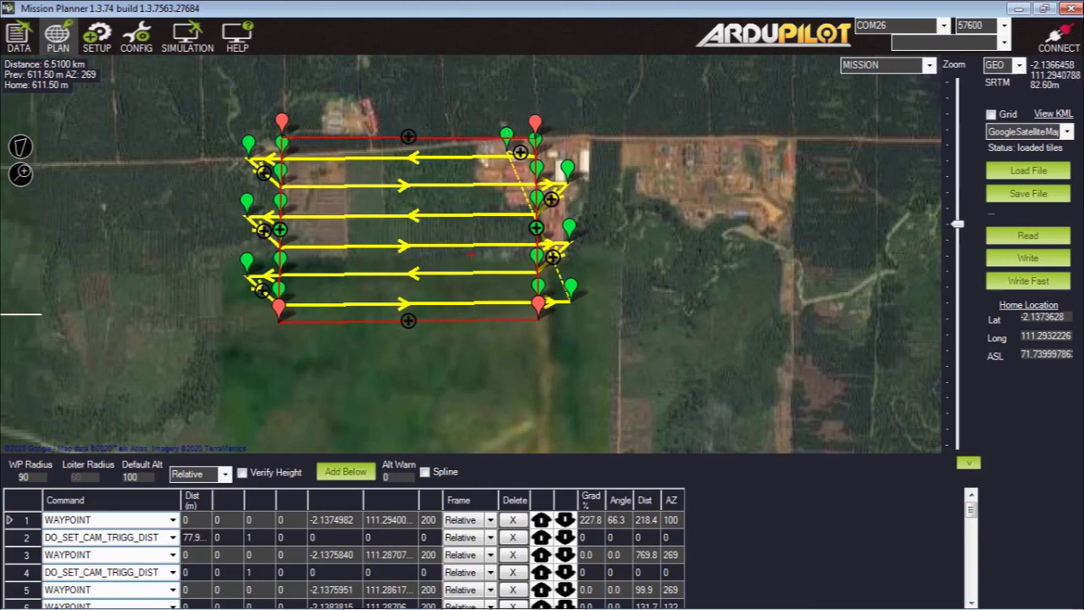
{"action": "left_click_drag", "start_coordinate": [535, 120], "coordinate": [494, 216]}
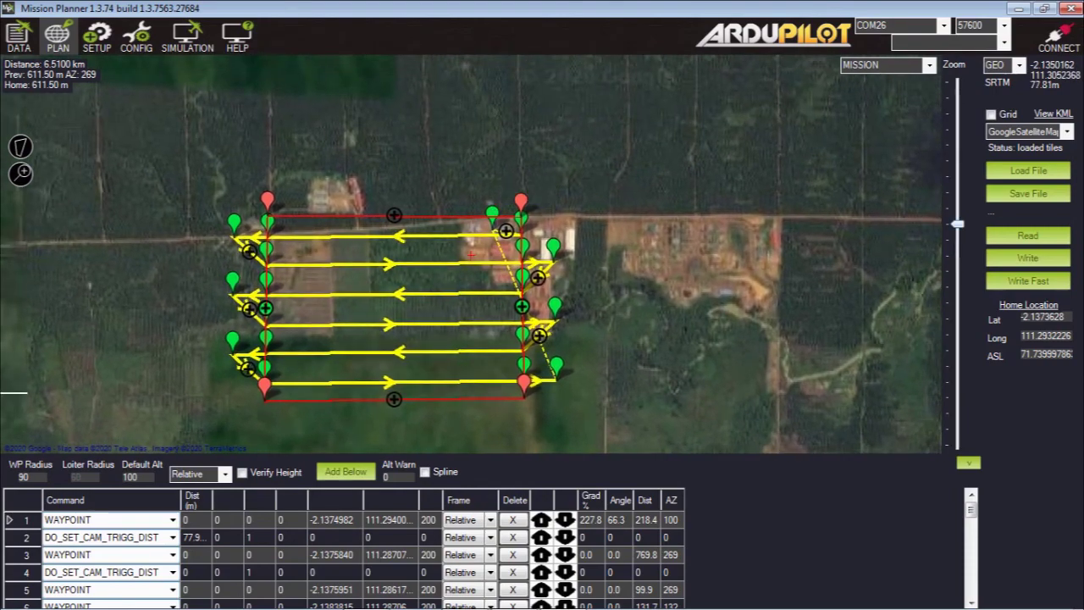
{"action": "scroll", "coordinate": [471, 254], "scroll_direction": "down", "scroll_amount": 1}
{"action": "scroll", "coordinate": [471, 254], "scroll_direction": "up", "scroll_amount": 3}
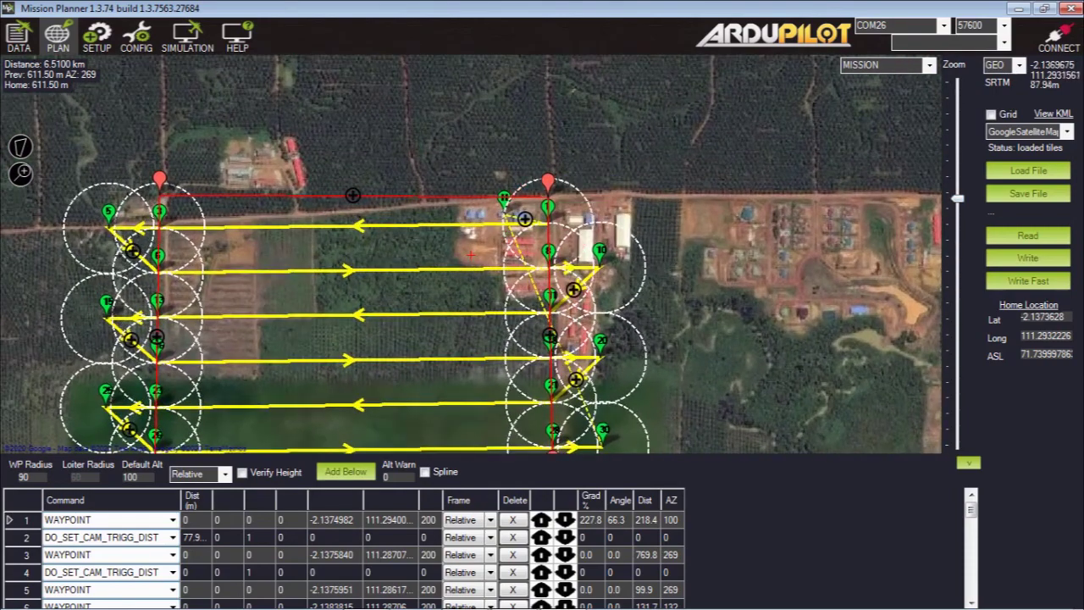
{"action": "mouse_move", "coordinate": [503, 203]}
{"action": "left_mouse_down"}
{"action": "mouse_move", "coordinate": [515, 146]}
{"action": "mouse_move", "coordinate": [689, 182]}
{"action": "mouse_move", "coordinate": [733, 213]}
{"action": "mouse_move", "coordinate": [772, 210]}
{"action": "left_mouse_up"}
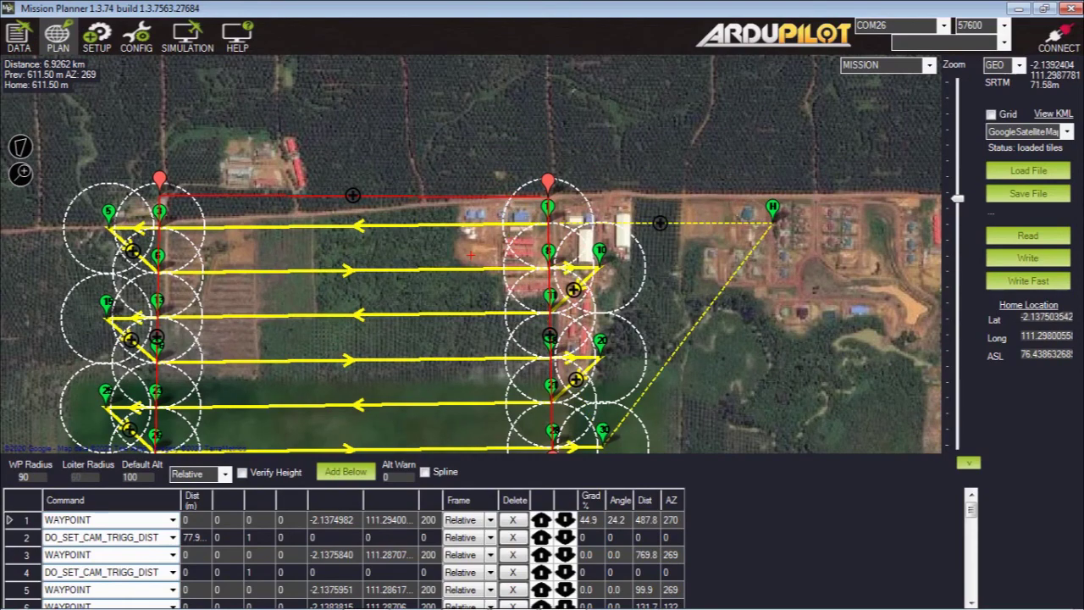
- Move the home marker onto the track just southeast of the survey polygon's lower corner
{"action": "scroll", "coordinate": [407, 254], "scroll_direction": "down", "scroll_amount": 1}
{"action": "scroll", "coordinate": [406, 254], "scroll_direction": "down", "scroll_amount": 1}
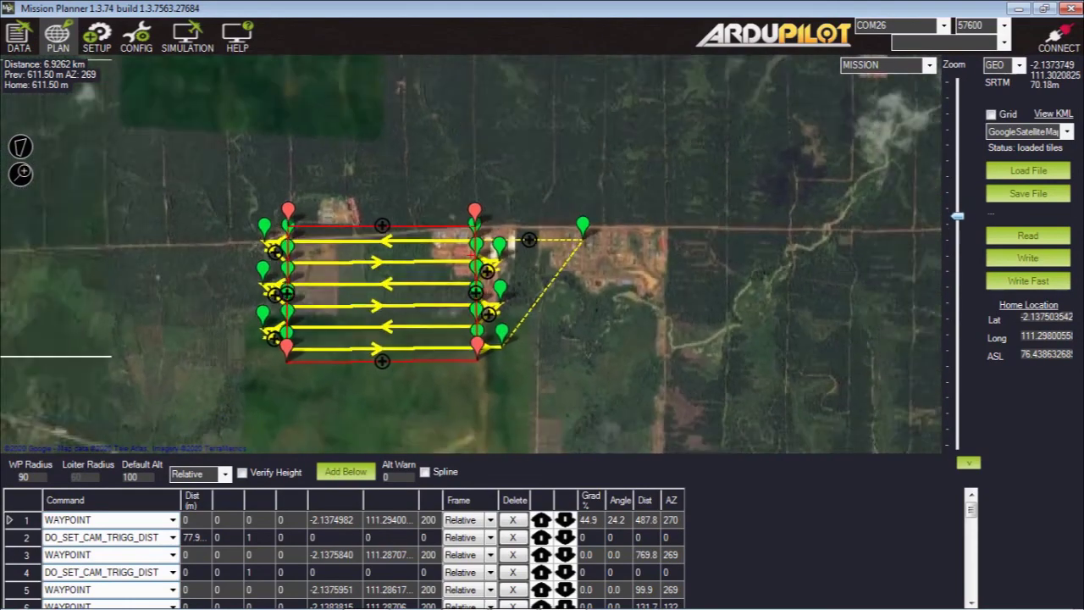
{"action": "scroll", "coordinate": [472, 254], "scroll_direction": "down", "scroll_amount": 1}
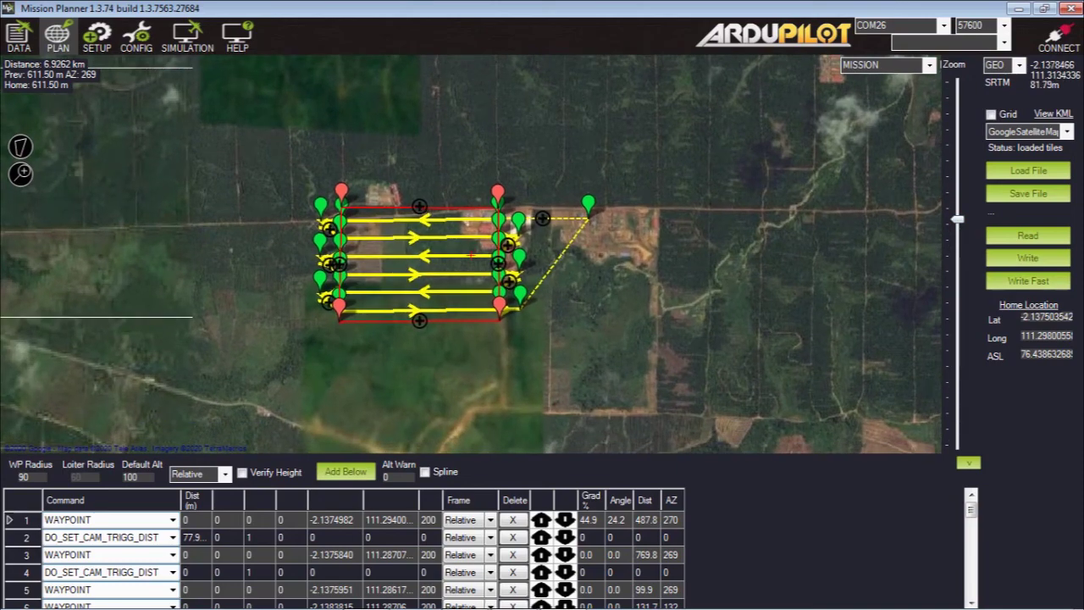
{"action": "scroll", "coordinate": [472, 254], "scroll_direction": "up", "scroll_amount": 2}
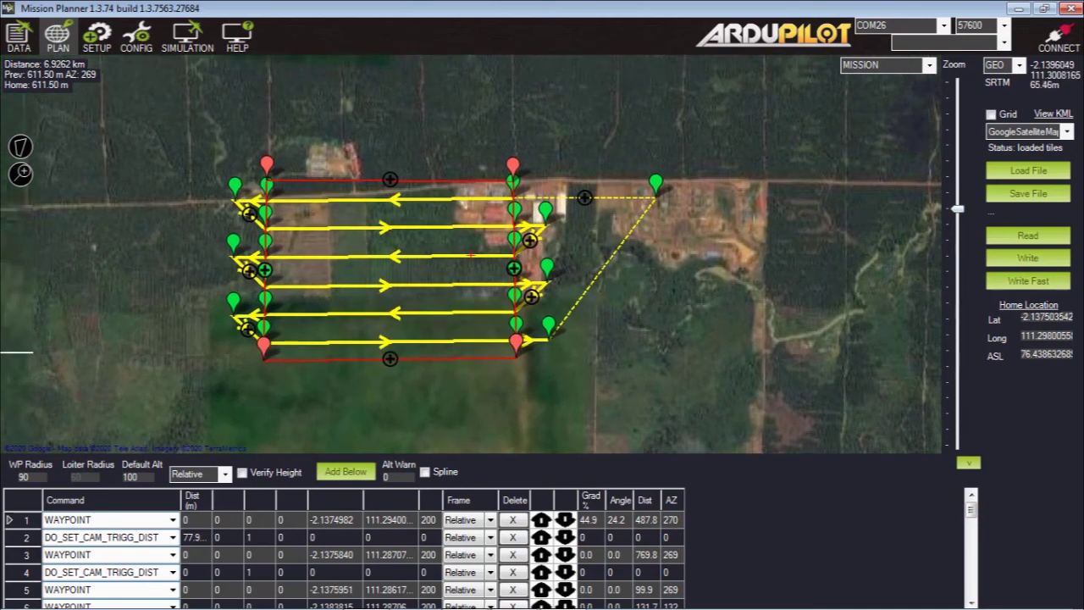
{"action": "left_click_drag", "start_coordinate": [471, 254], "coordinate": [404, 216]}
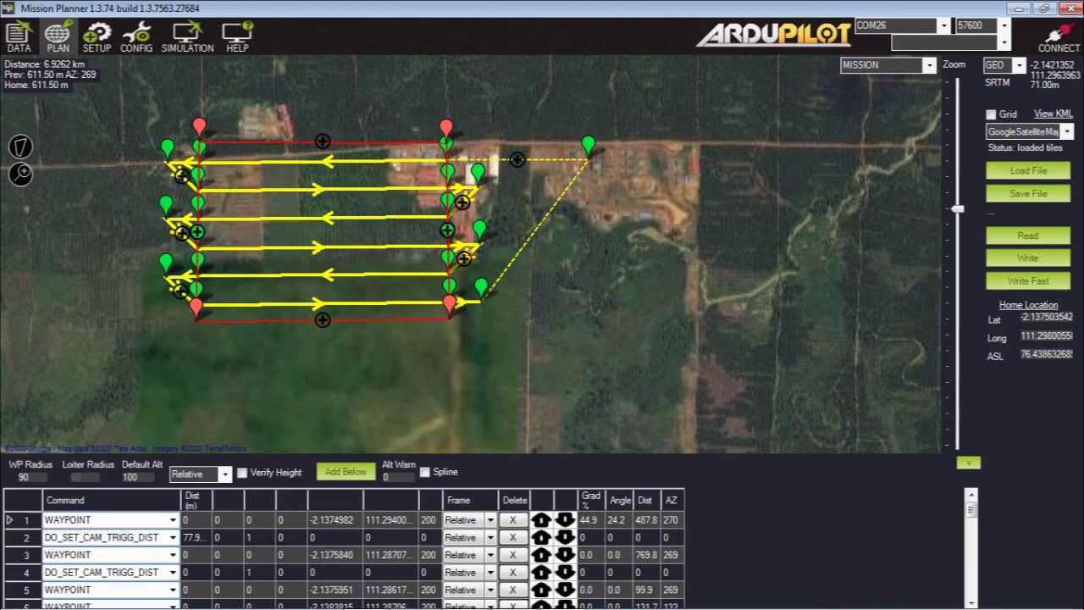
{"action": "left_click_drag", "start_coordinate": [403, 217], "coordinate": [413, 228]}
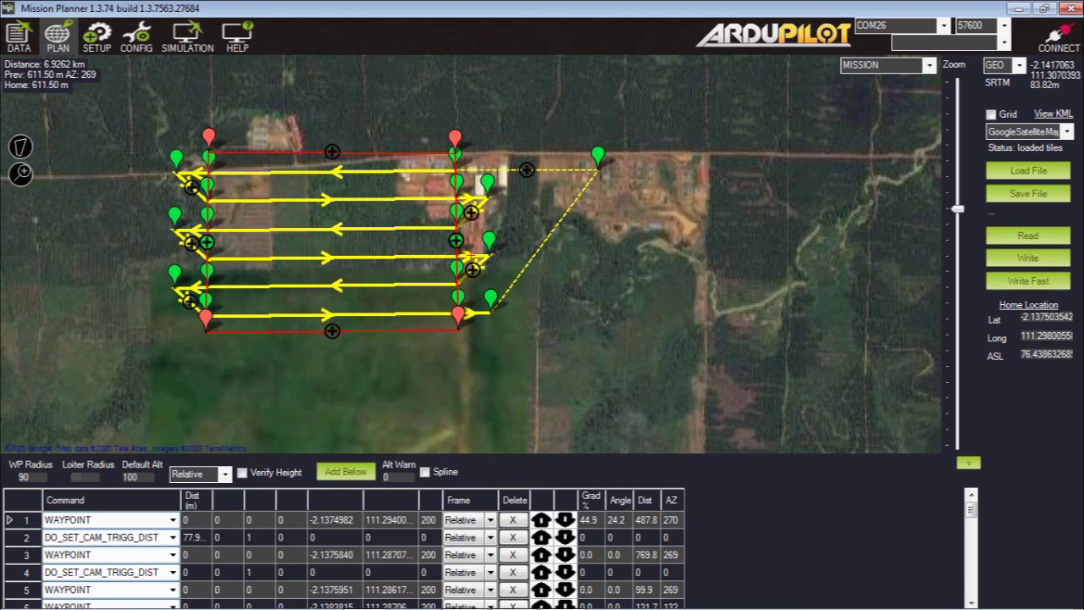
{"action": "left_click", "coordinate": [1028, 305]}
{"action": "left_click", "coordinate": [718, 333]}
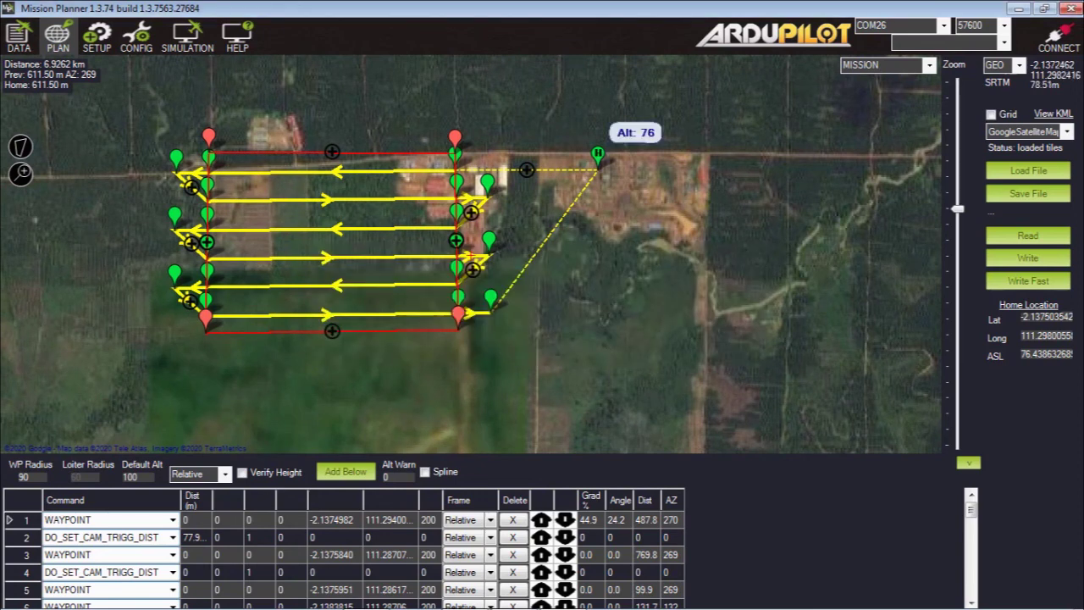
{"action": "left_click_drag", "start_coordinate": [596, 157], "coordinate": [537, 332]}
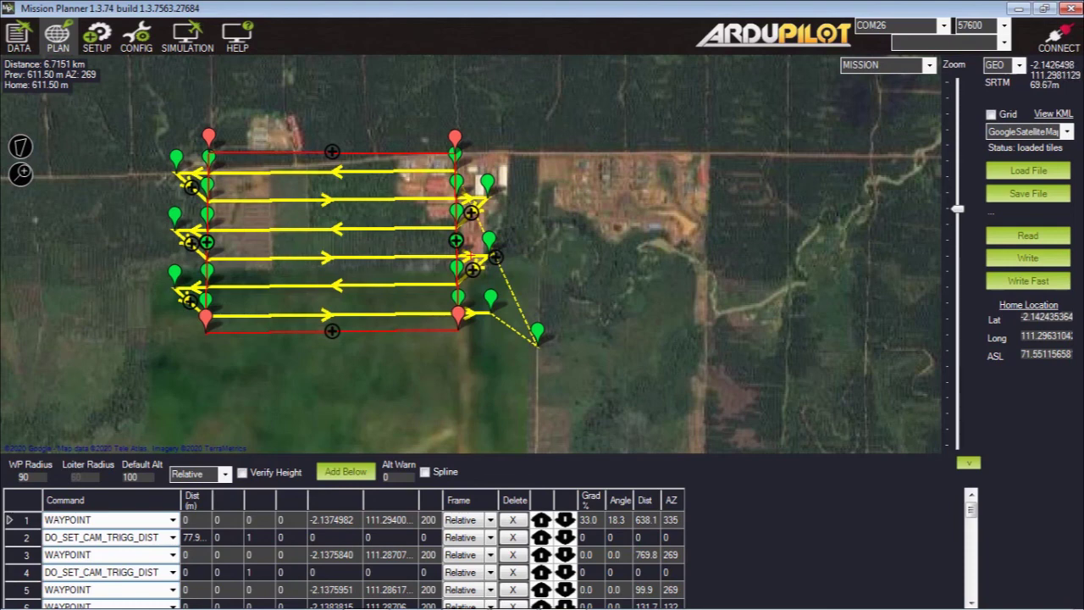
- Move the home marker to just north of the main road, northeast of the survey polygon
{"action": "mouse_move", "coordinate": [539, 332]}
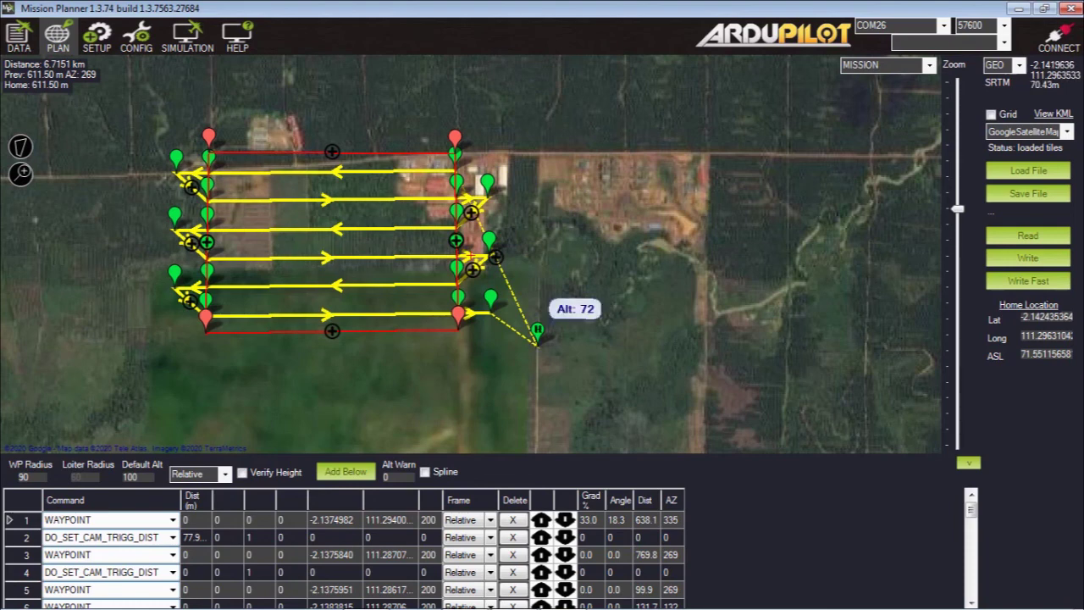
{"action": "left_click_drag", "start_coordinate": [357, 201], "coordinate": [469, 253]}
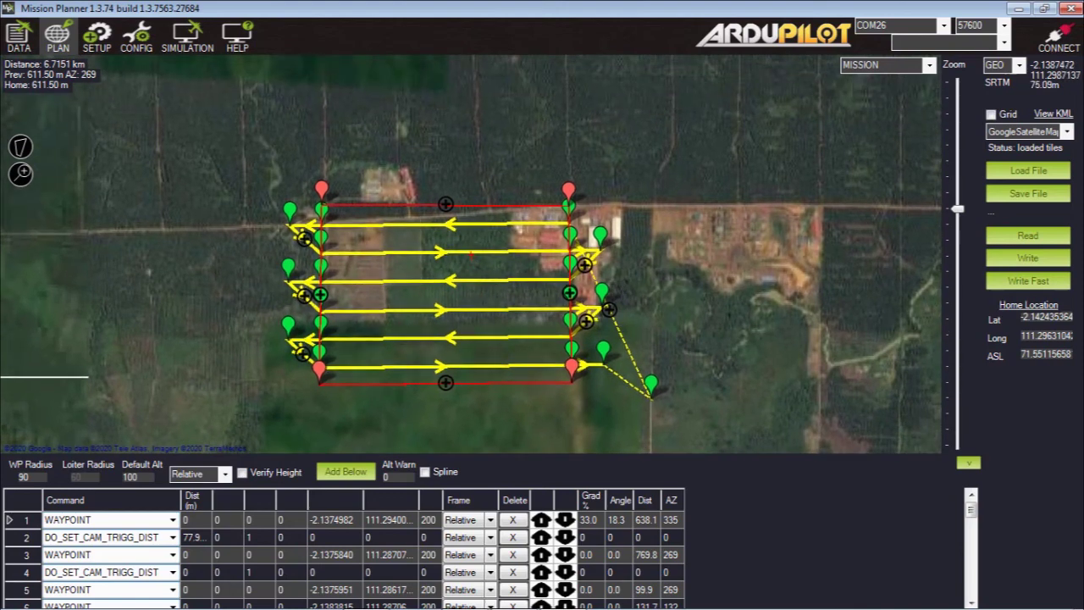
{"action": "mouse_move", "coordinate": [650, 384]}
{"action": "left_mouse_down"}
{"action": "mouse_move", "coordinate": [688, 179]}
{"action": "mouse_move", "coordinate": [653, 178]}
{"action": "left_mouse_up"}
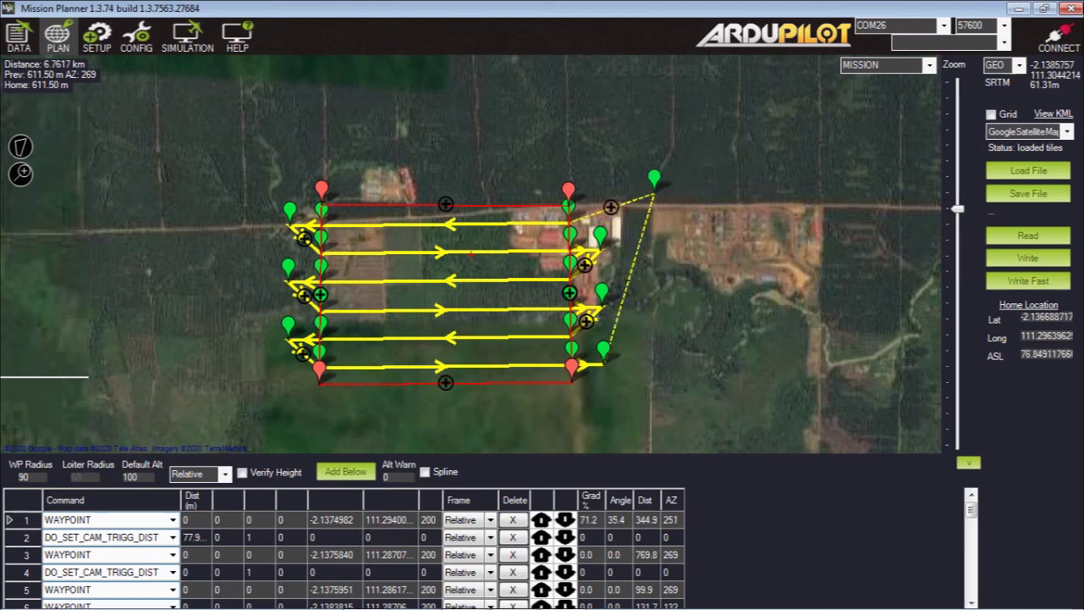
{"action": "mouse_move", "coordinate": [562, 594]}
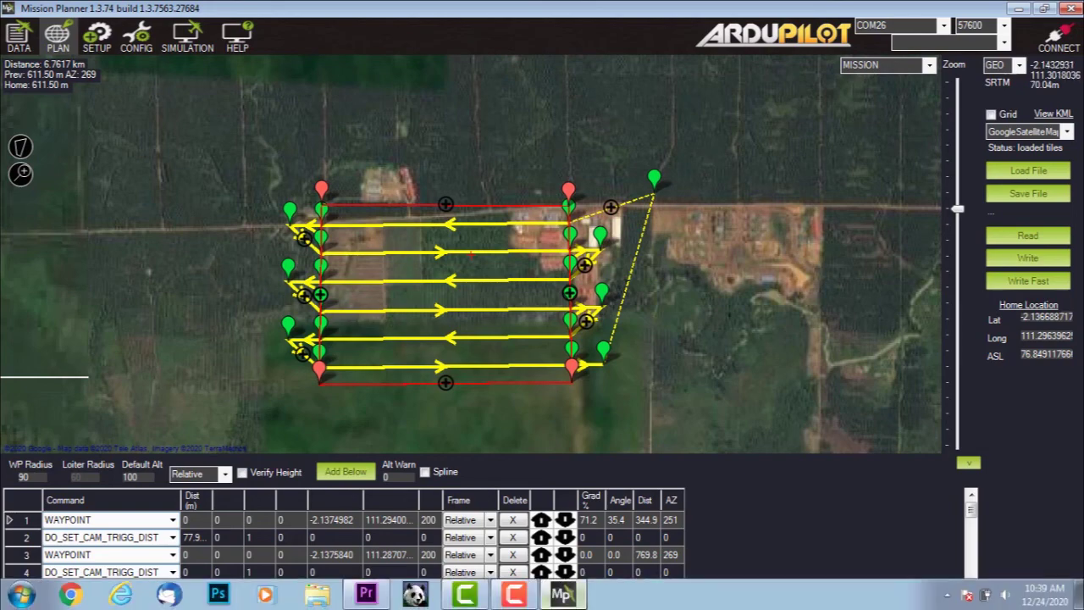
{"action": "left_click", "coordinate": [514, 594]}
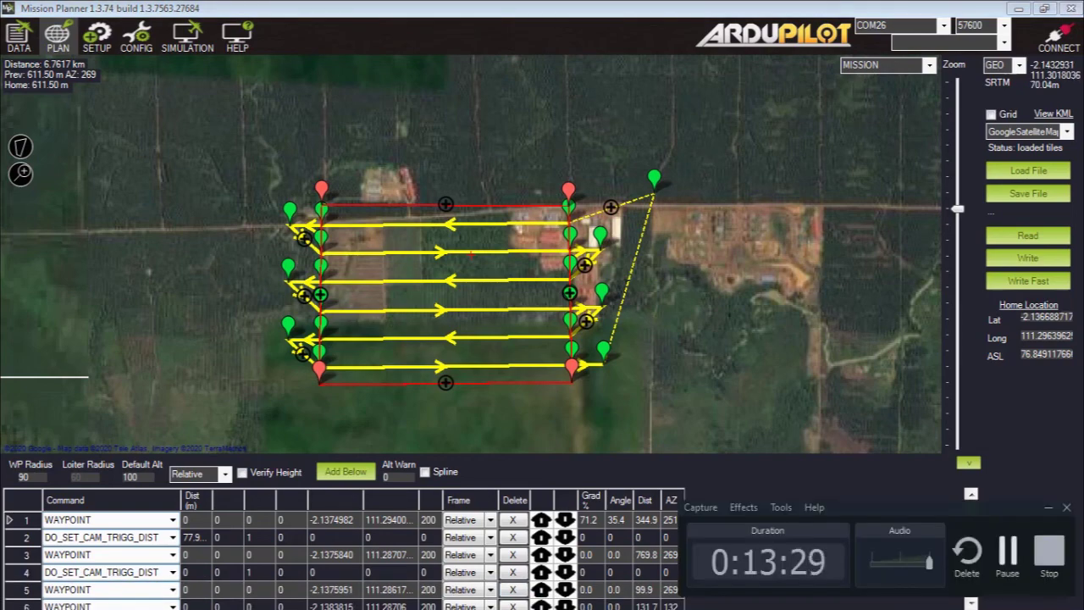